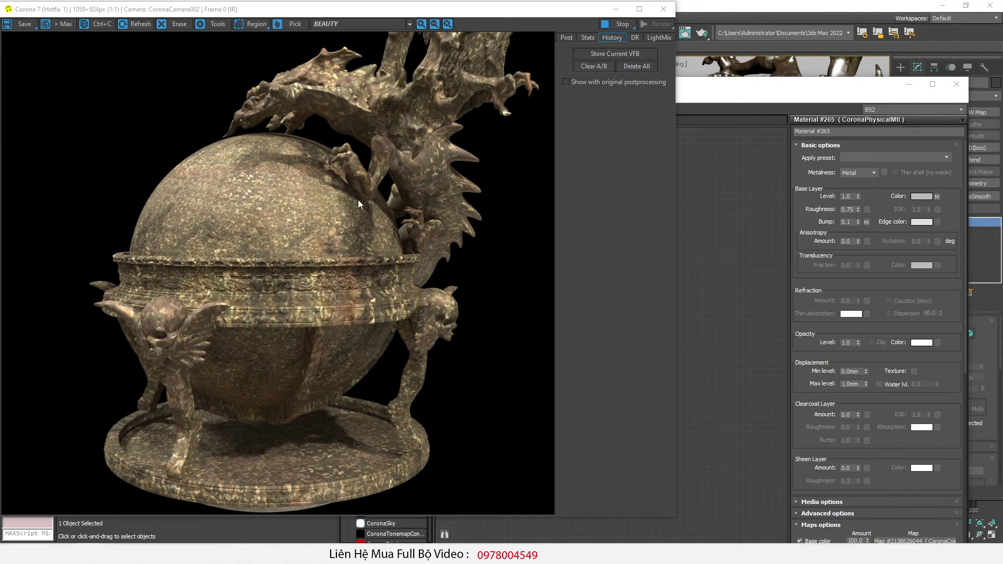
Examine the metal surface of the rendered globe up close and compare it with the rusty kettle reference photo
scroll(202, 220, "up", 1)
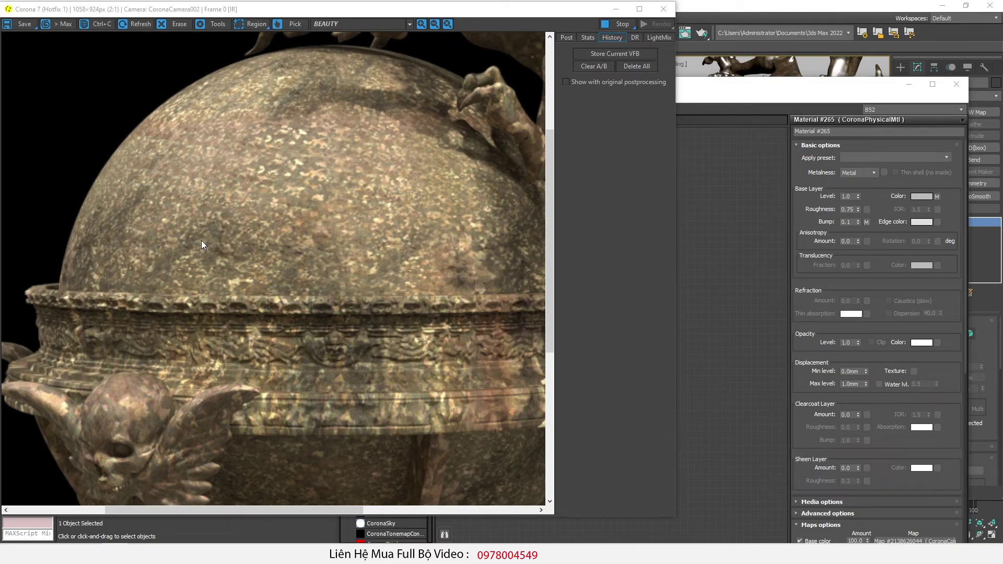
scroll(296, 272, "down", 1)
scroll(254, 270, "up", 1)
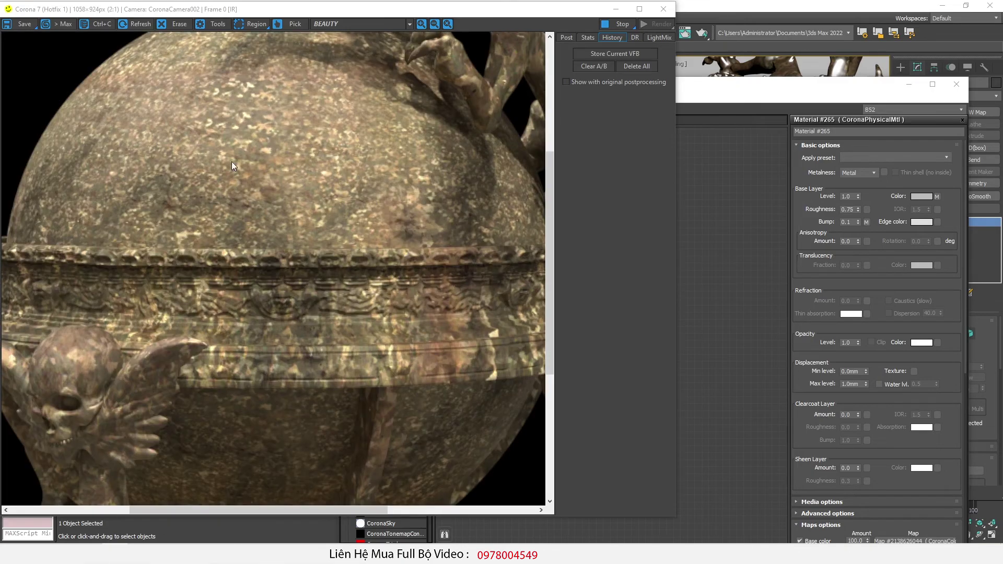
scroll(232, 163, "down", 1)
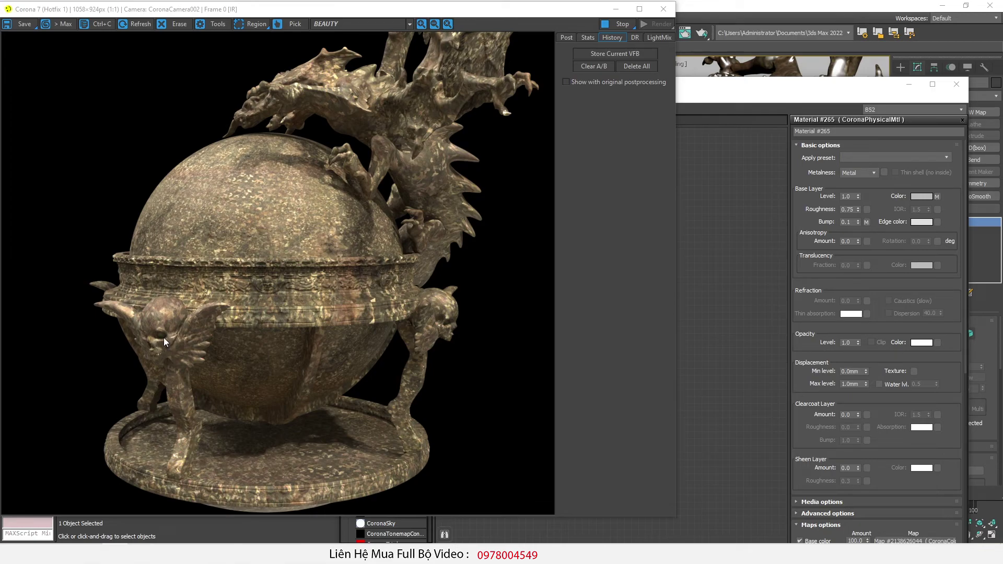
scroll(164, 337, "up", 1)
scroll(212, 285, "down", 1)
left_click_drag(0, 90, 492, 41)
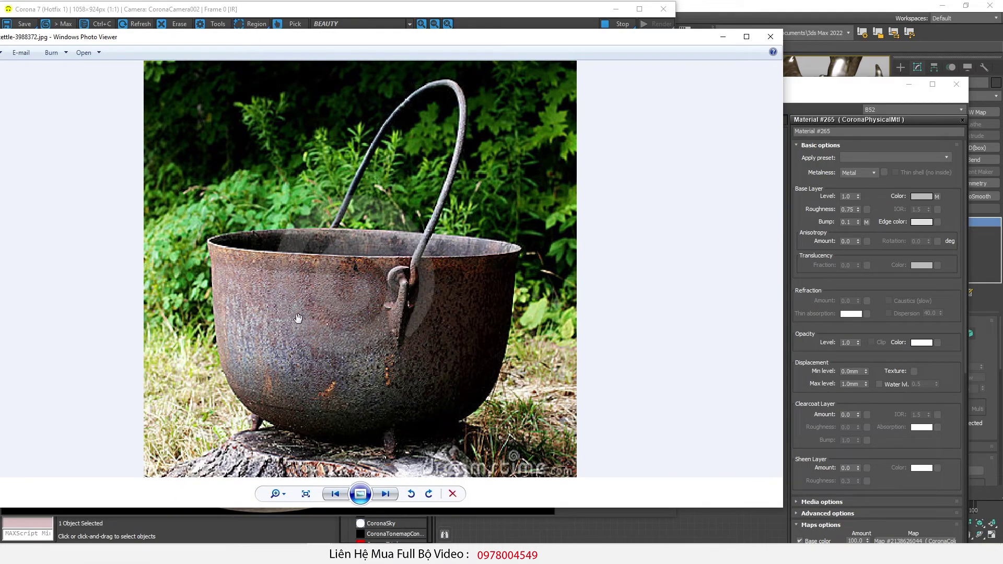
scroll(298, 318, "up", 1)
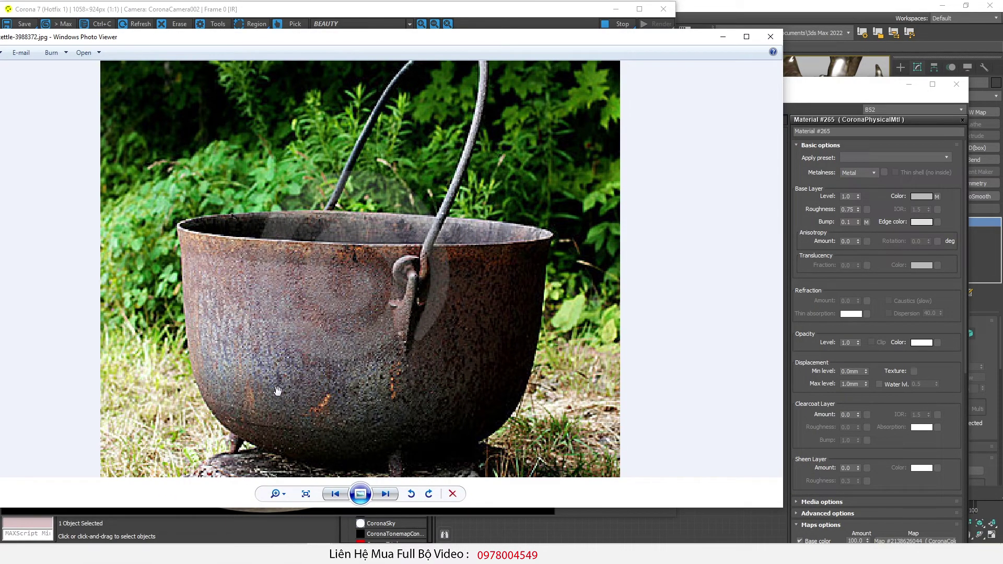
scroll(379, 385, "up", 1)
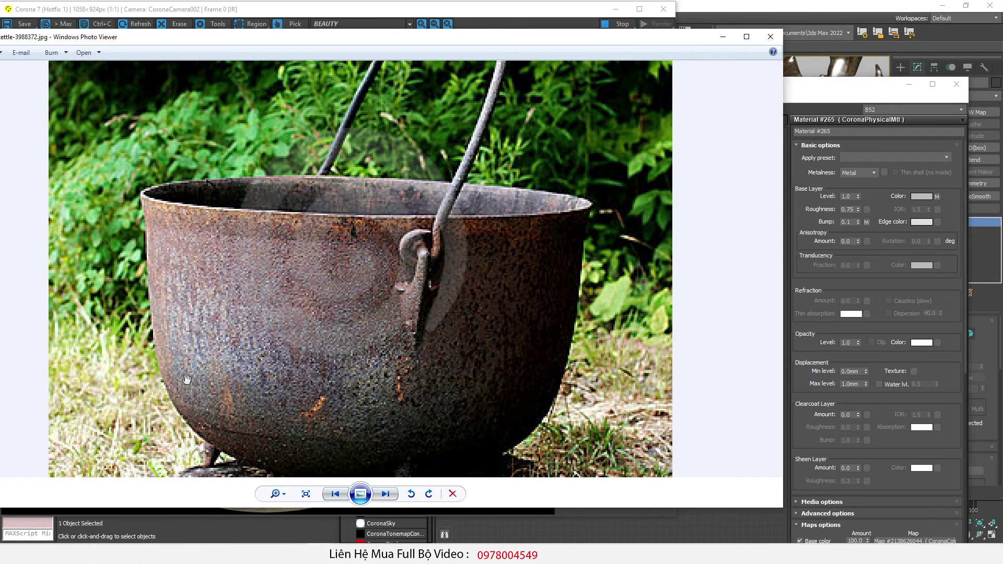
Browse the Metal Texture folder and preview cltextures.com-original-metal-dirty-metal-texture.jpg
left_click(93, 553)
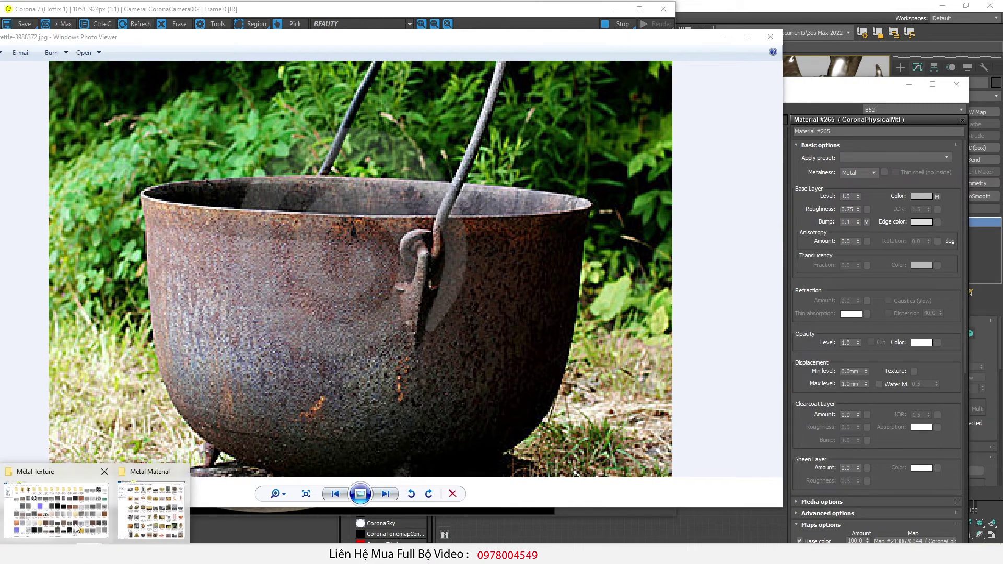
left_click(66, 509)
left_click_drag(0, 94, 694, 65)
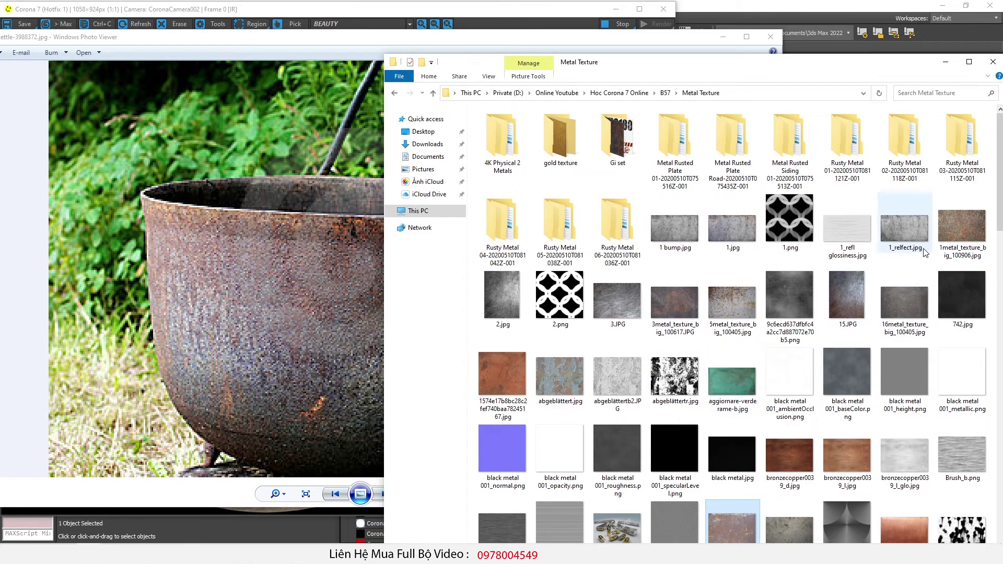
scroll(815, 316, "down", 10)
double_click(812, 315)
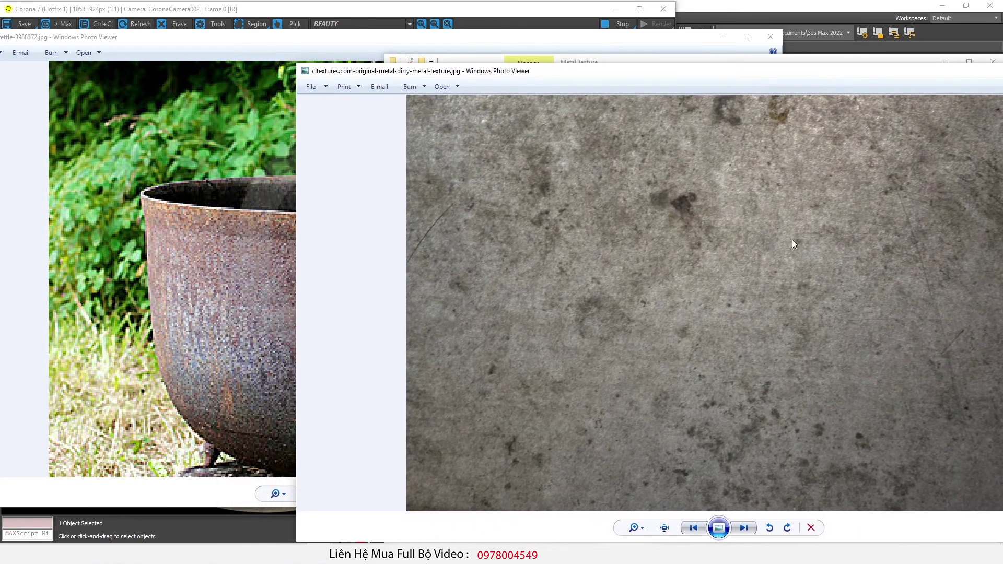
left_click_drag(553, 72, 256, 106)
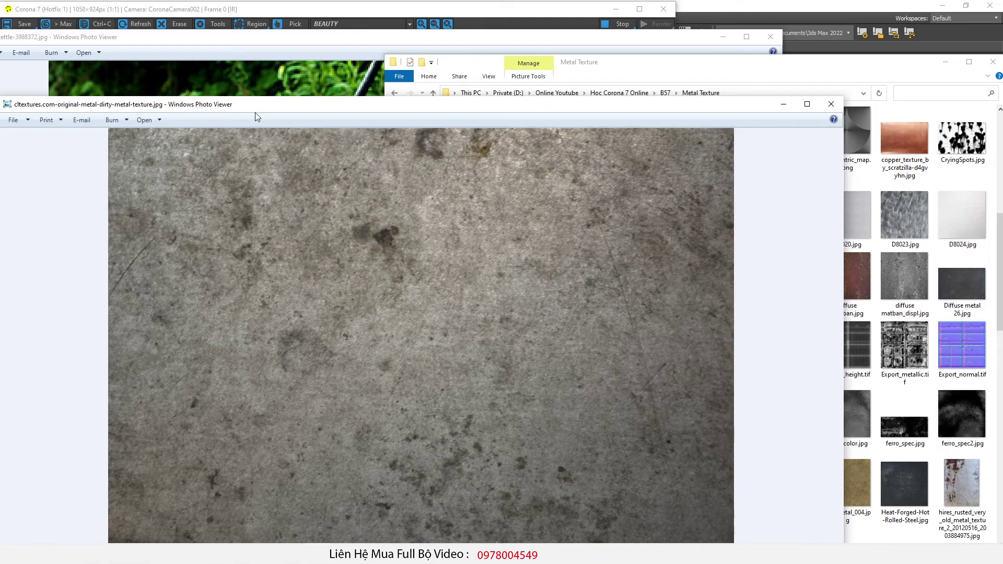
left_click(831, 104)
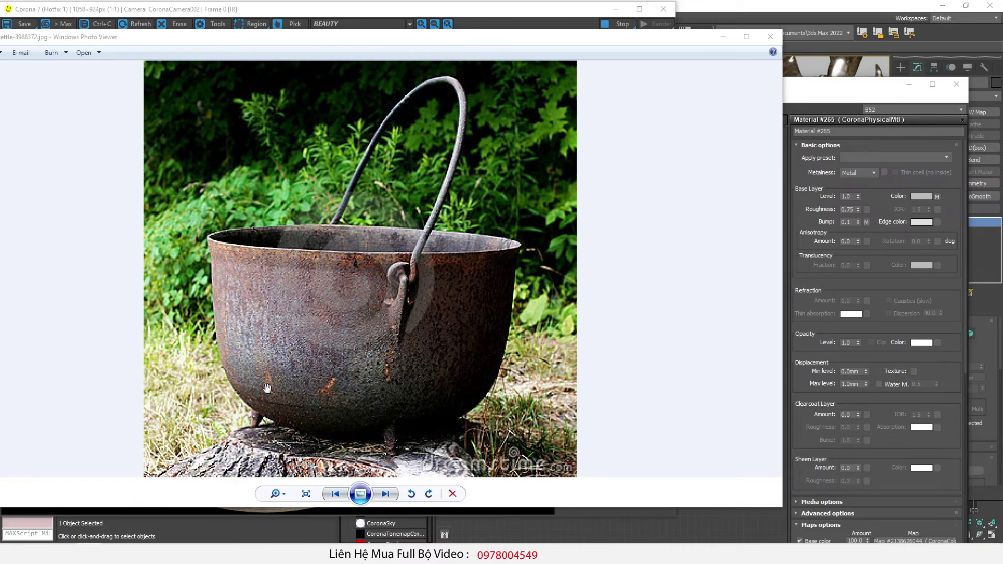
Check the kettle reference again and preview 3metal_texture_big_100617.JPG from the Metal Texture folder
scroll(266, 394, "up", 1)
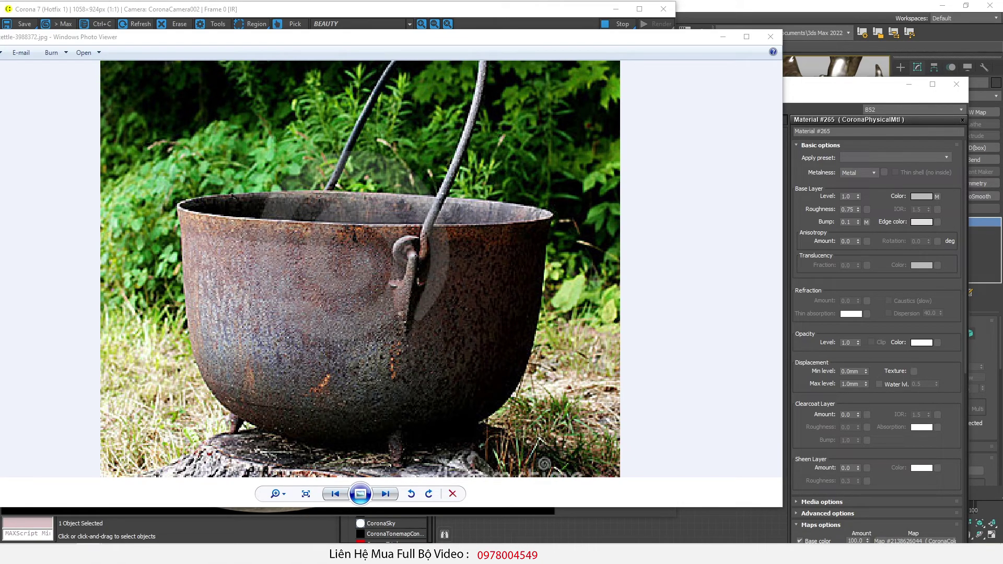
key("alt+Tab")
left_click_drag(660, 65, 765, 52)
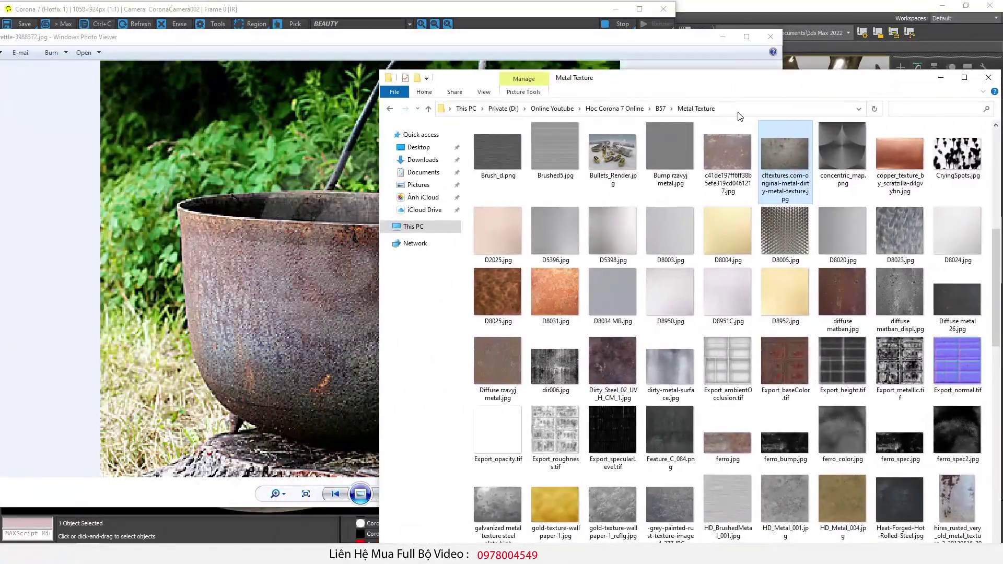
left_click_drag(692, 84, 655, 55)
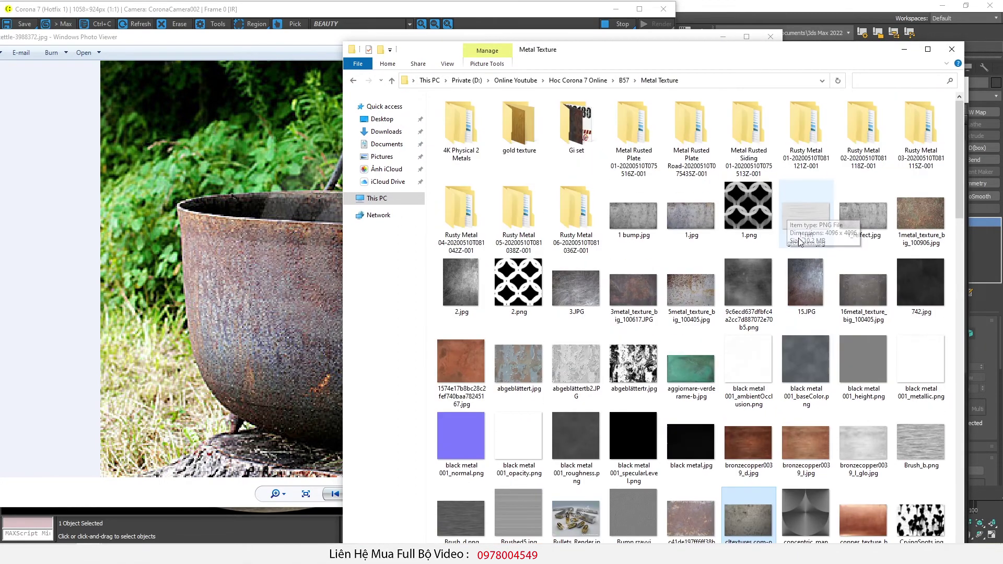
double_click(646, 282)
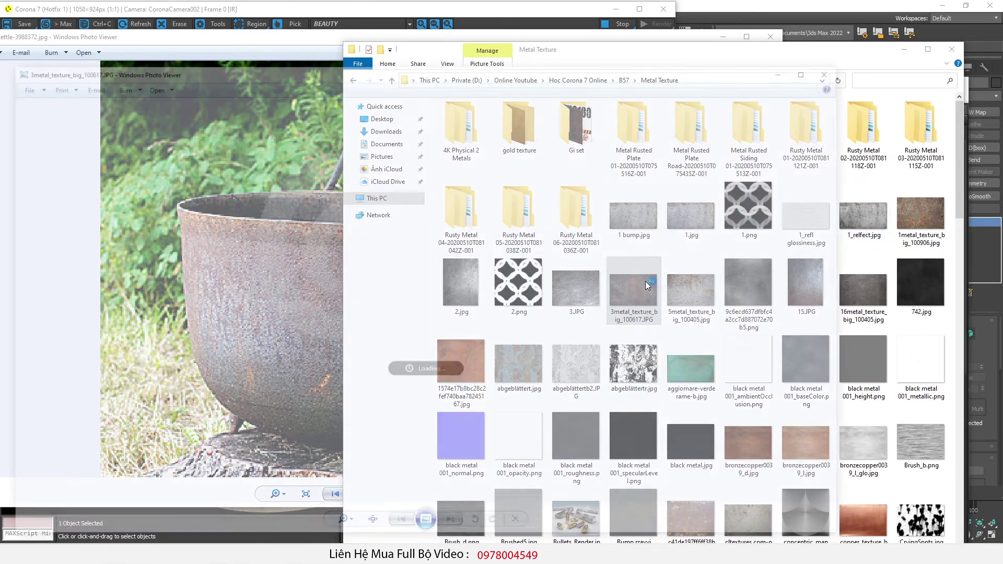
scroll(465, 217, "up", 2)
scroll(466, 218, "down", 1)
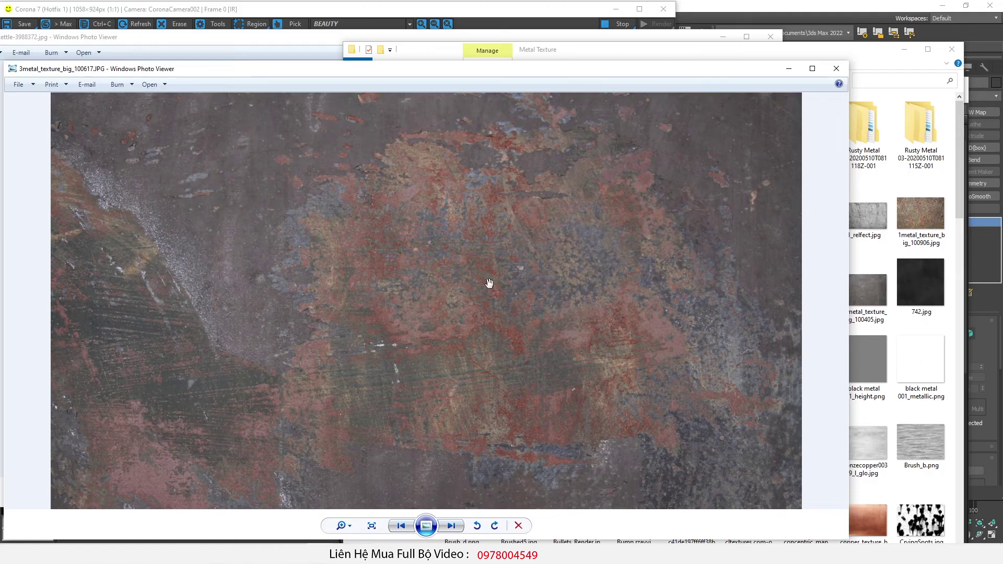
left_click_drag(536, 74, 394, 79)
Open the rust texture c41de197ff6ff38b5efe319cd0461217.jpg in Photoshop and preview rust_color.jpg
double_click(808, 287)
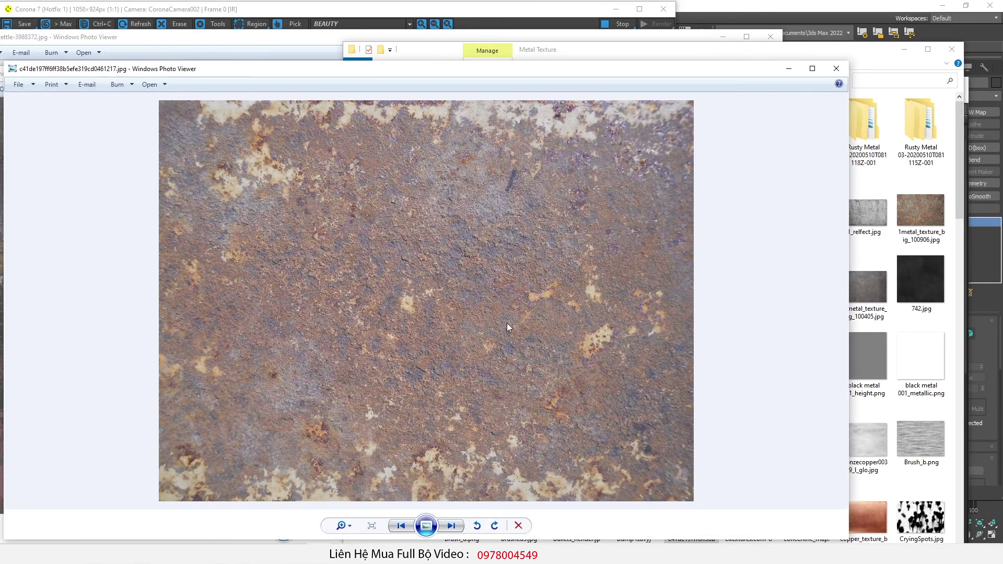
right_click(367, 283)
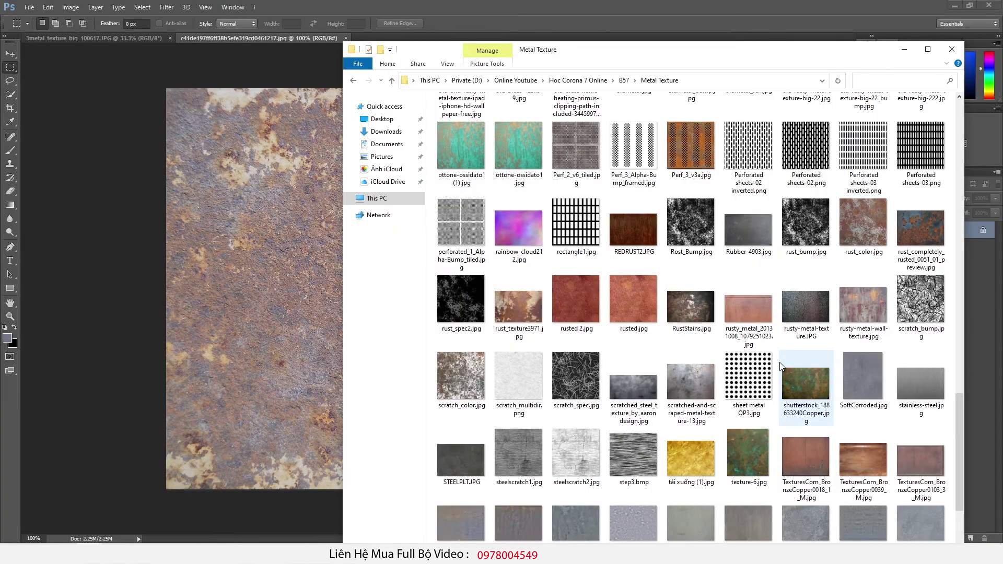
double_click(867, 227)
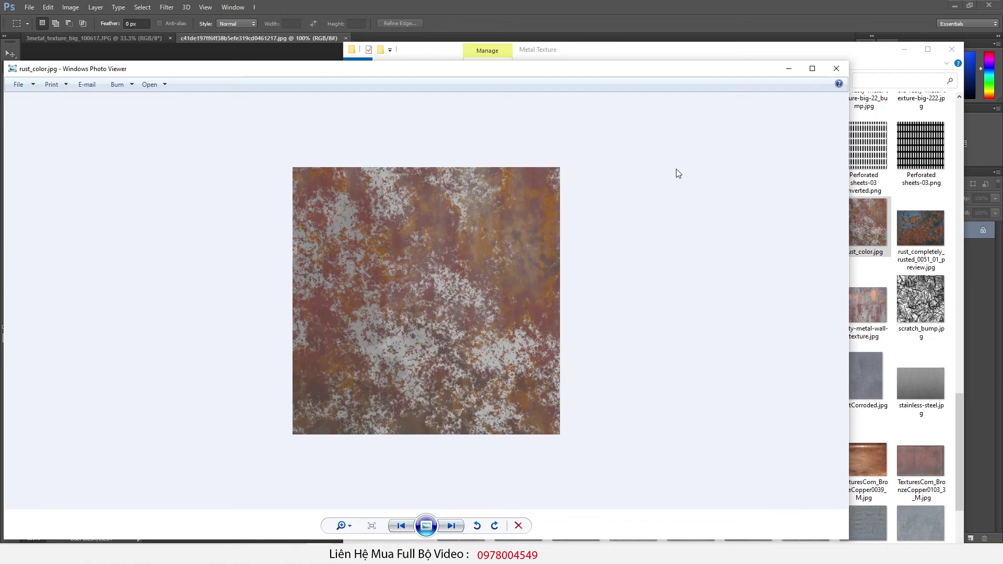
left_click(836, 69)
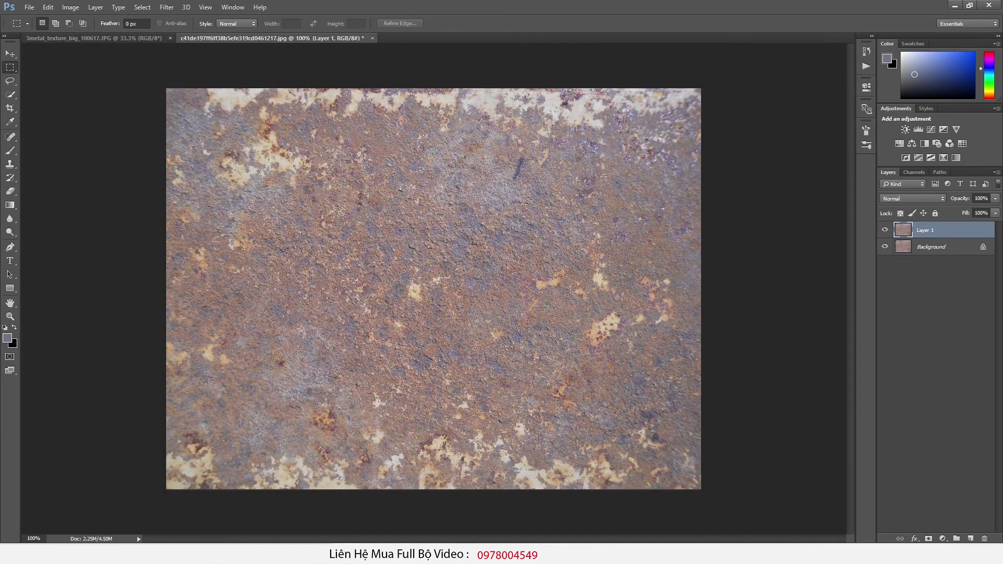
Extend the rust texture's canvas outward on all four sides with the Crop tool to make room for a three-by-three grid
scroll(476, 320, "down", 4, "alt")
key("c")
left_click_drag(604, 289, 772, 289)
scroll(342, 300, "down", 4, "alt")
left_click_drag(217, 289, 86, 289)
left_click_drag(435, 369, 437, 486)
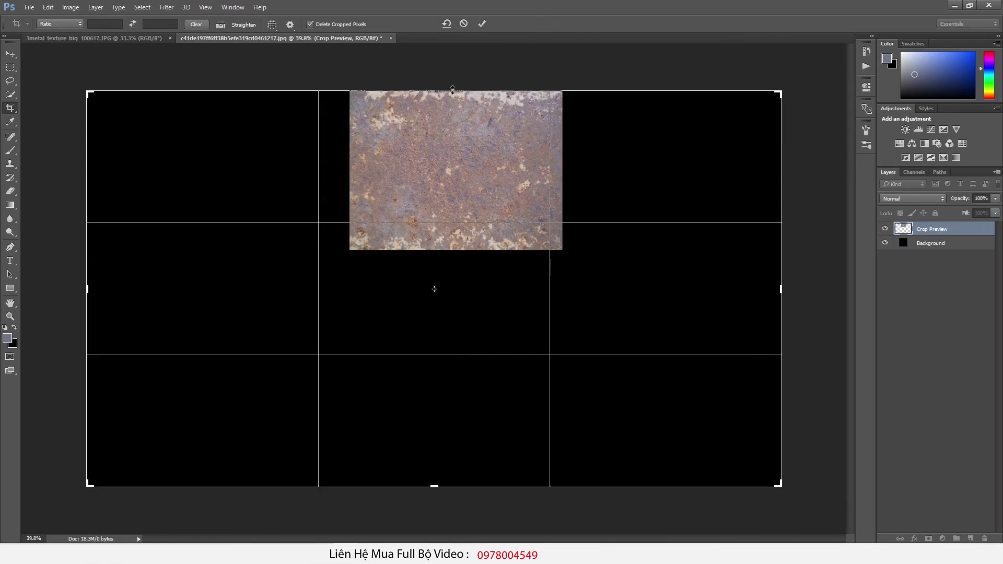
left_click_drag(452, 90, 452, 34)
scroll(515, 165, "down", 4, "alt")
key("alt+space")
double_click(424, 252)
Move the rust layer to the canvas's upper-left corner and duplicate it eight times to form a three-by-three grid
key("v")
left_click_drag(450, 231, 283, 158)
scroll(283, 158, "up", 4, "alt")
left_click_drag(229, 128, 433, 128, "alt")
left_click_drag(388, 137, 253, 271, "alt")
scroll(592, 137, "down", 3, "alt")
left_click_drag(231, 273, 384, 273, "alt")
left_click_drag(365, 271, 517, 271, "alt")
left_click_drag(529, 269, 224, 382, "alt")
left_click_drag(208, 375, 365, 374, "alt")
left_click_drag(353, 367, 506, 367, "alt")
Crop the canvas to the edges of the nine tiles and add a new empty layer on top
key("c")
left_click_drag(682, 471, 662, 460)
key("Return")
key("v")
left_click(969, 539)
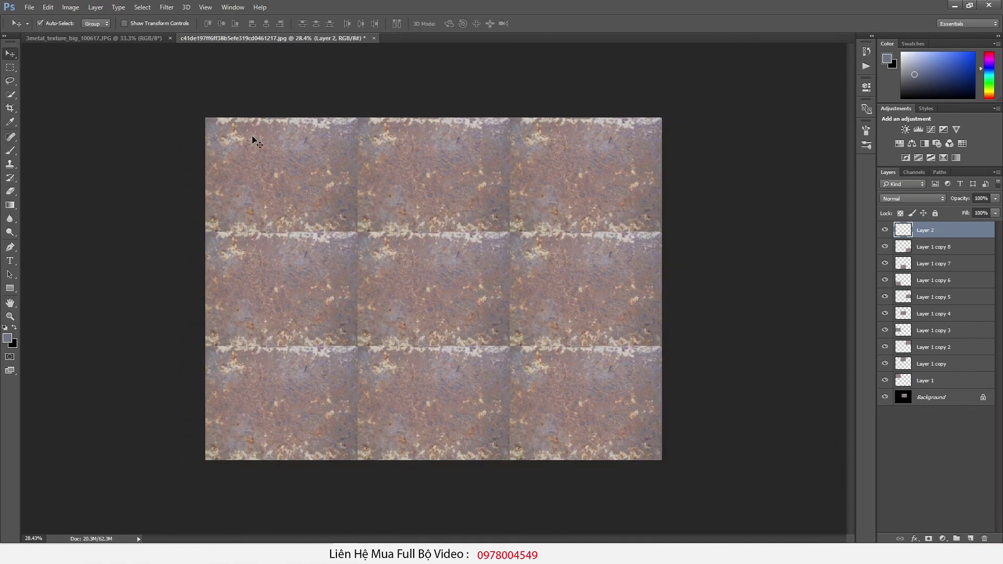
Set the Clone Stamp to sample all layers and paint over the vertical seam between the first and second tile columns
scroll(259, 111, "up", 1, "alt")
key("s")
key("alt+s")
left_click(295, 108)
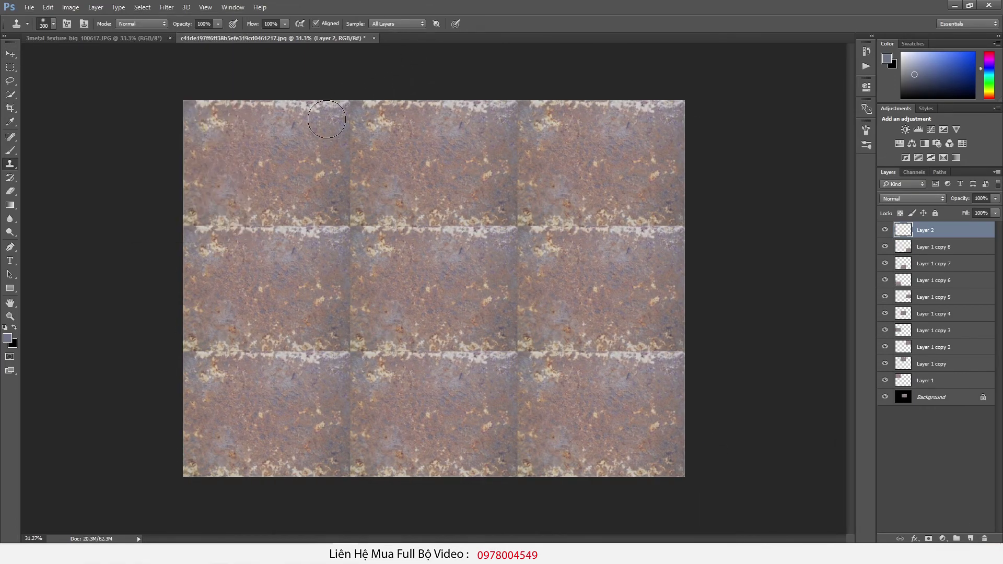
left_click(387, 20)
left_click(360, 68)
left_click(244, 99, "alt")
left_click_drag(350, 98, 346, 475)
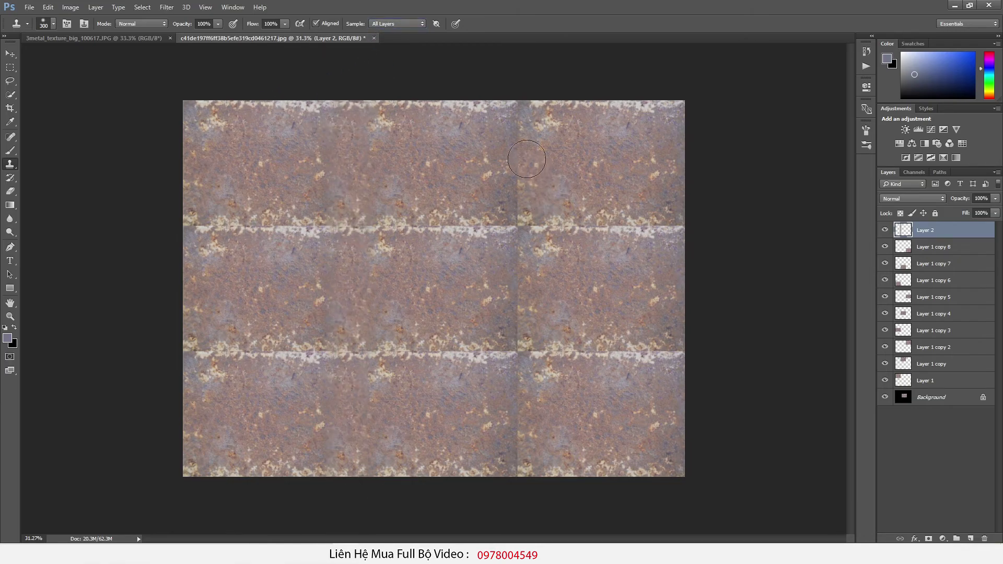
Clone clean rust over the vertical seam between the second and third tile columns
left_click(447, 107, "alt")
left_click(536, 109)
left_click(632, 101, "alt")
mouse_move(520, 107)
left_mouse_down()
mouse_move(512, 350)
mouse_move(488, 500)
left_mouse_up()
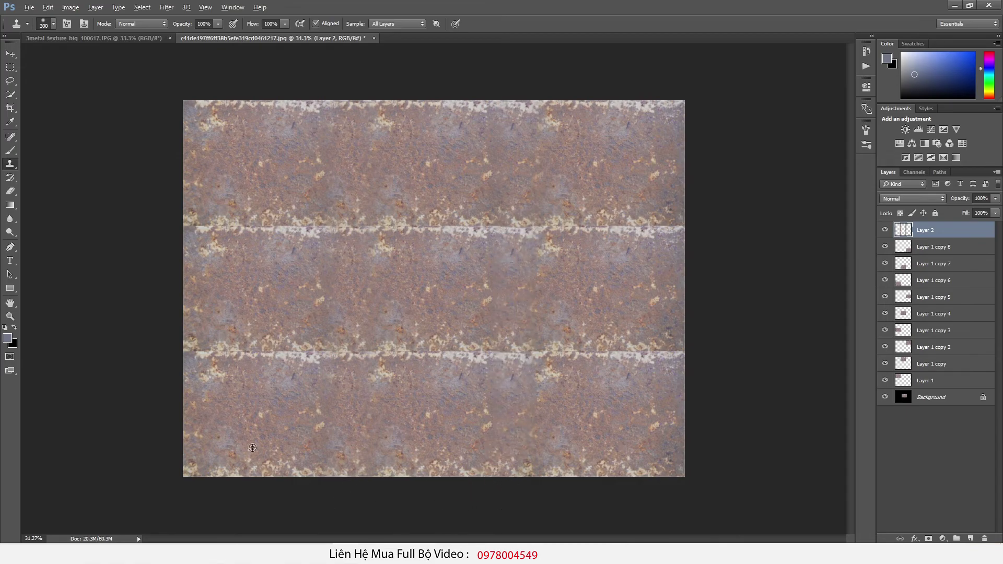
Clone clean rust over the two horizontal seams between the tile rows
left_click(182, 425, "alt")
left_click_drag(177, 351, 652, 349)
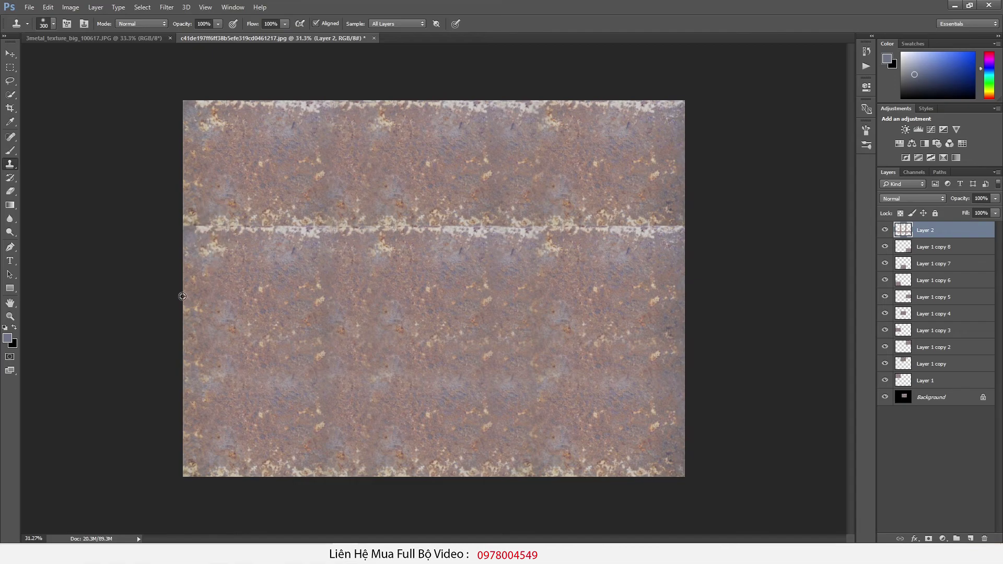
left_click_drag(182, 230, 679, 228)
scroll(470, 267, "up", 6, "alt")
scroll(470, 266, "down", 5, "alt")
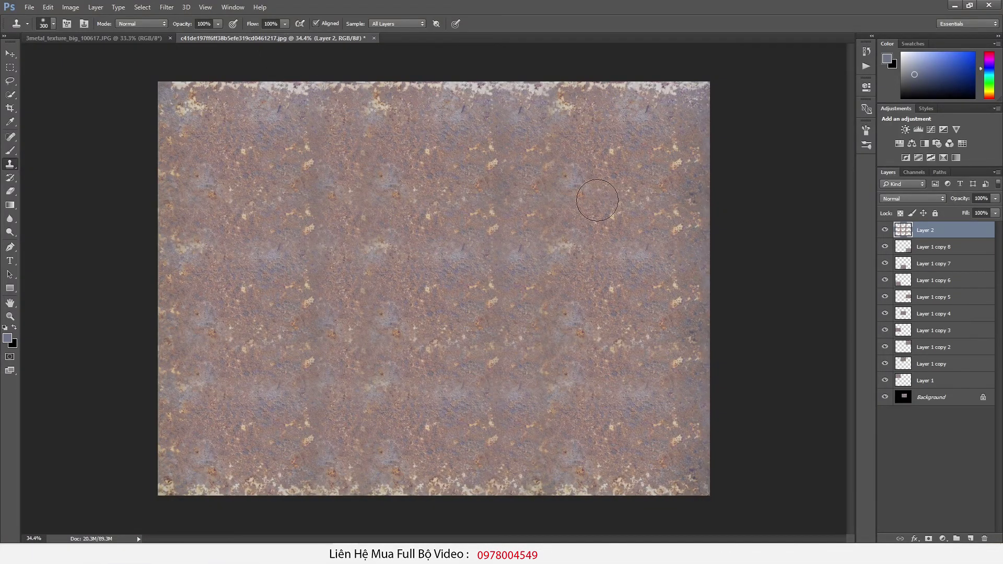
Stamp all visible layers into a new layer and apply the Offset filter to bring the outer edges into the canvas
key("ctrl+shift+alt+e")
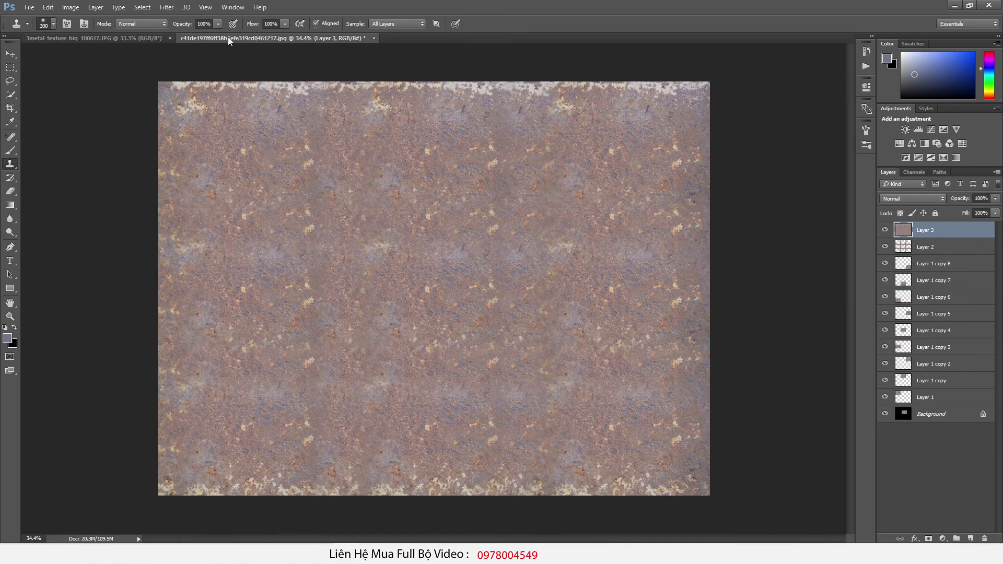
left_click(167, 6)
mouse_move(251, 213)
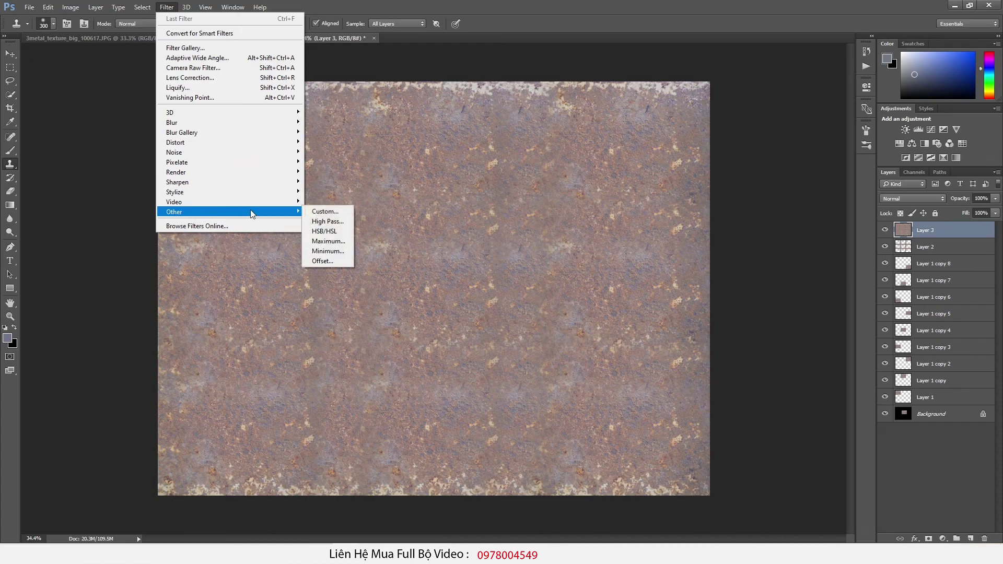
left_click(335, 259)
left_click_drag(610, 172, 610, 200)
left_click(669, 158)
Clone clean rust over the horizontal and vertical seams exposed in the middle of the offset texture
left_click(156, 153, "alt")
left_click_drag(163, 297, 686, 304)
left_click(236, 81, "alt")
mouse_move(418, 101)
left_mouse_down()
mouse_move(427, 83)
mouse_move(426, 483)
left_mouse_up()
scroll(387, 360, "up", 2, "alt")
scroll(260, 184, "down", 1, "alt")
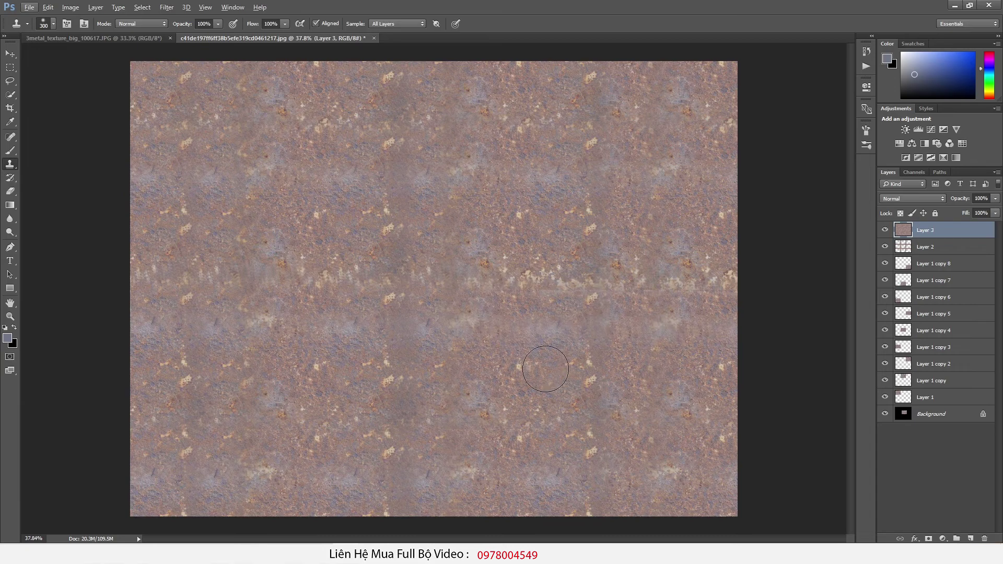
Copy the 3metal_texture_big_100617.JPG image into the tiled rust document as a new layer and position it over the canvas
left_click(64, 39)
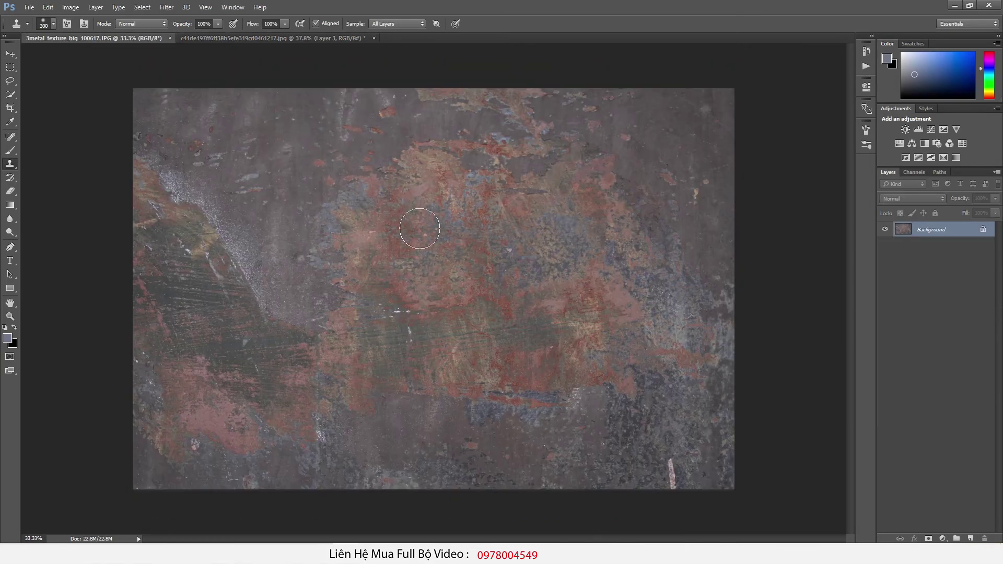
key("v")
mouse_move(269, 39)
left_mouse_down()
mouse_move(600, 106)
mouse_move(614, 165)
left_mouse_up()
left_click_drag(620, 101, 450, 40)
left_click_drag(117, 41, 195, 39)
left_click(117, 38)
left_click_drag(333, 212, 368, 177)
left_click_drag(369, 179, 248, 225, "ctrl")
mouse_move(457, 236)
left_mouse_down()
mouse_move(489, 271)
mouse_move(454, 233)
left_mouse_up()
scroll(455, 233, "up", 2, "alt")
Find DirtTexture (28).png in the Dirt Texture folder and open it in Photoshop
key("alt+Tab")
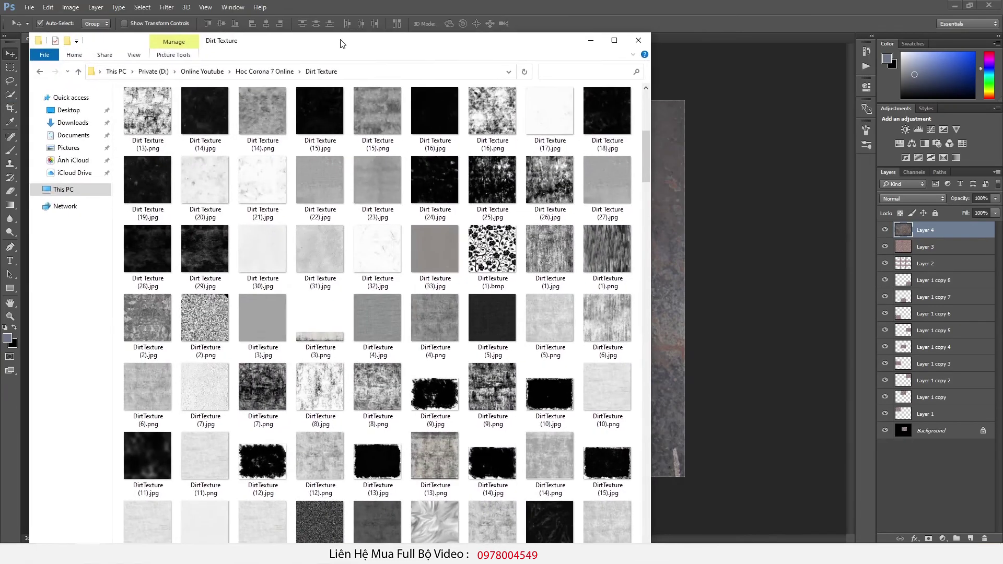
scroll(465, 199, "down", 5)
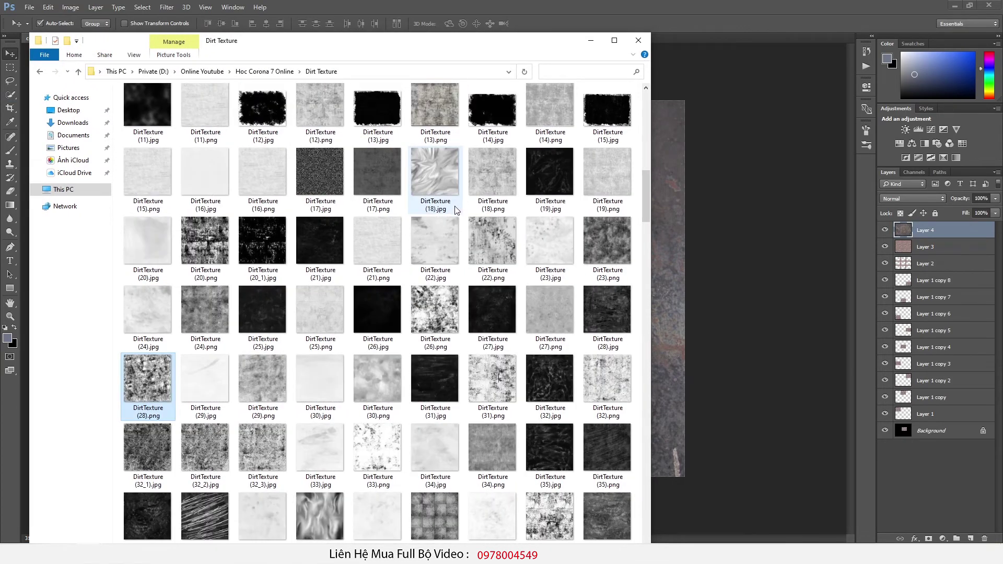
scroll(525, 226, "up", 2)
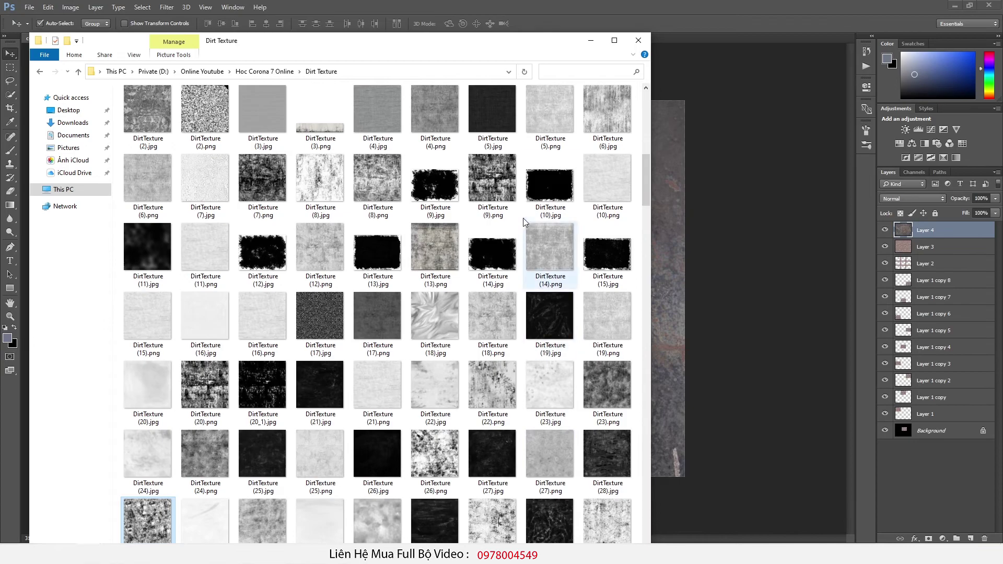
scroll(137, 387, "down", 2)
right_click(137, 370)
mouse_move(220, 193)
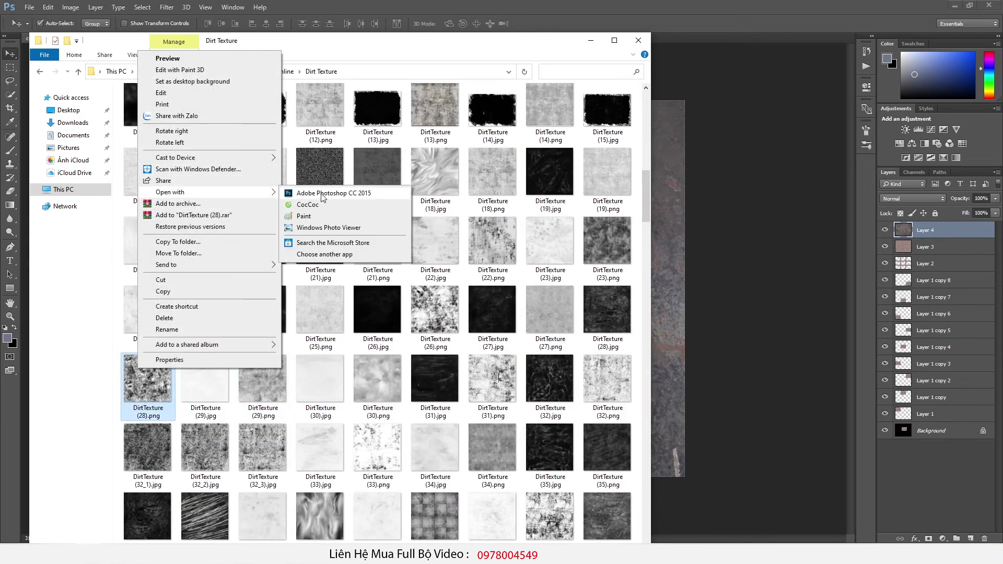
left_click(321, 194)
Return to the tiled rust document, add a layer mask to Layer 4 and display the mask for editing
left_click(282, 39)
left_click(159, 38)
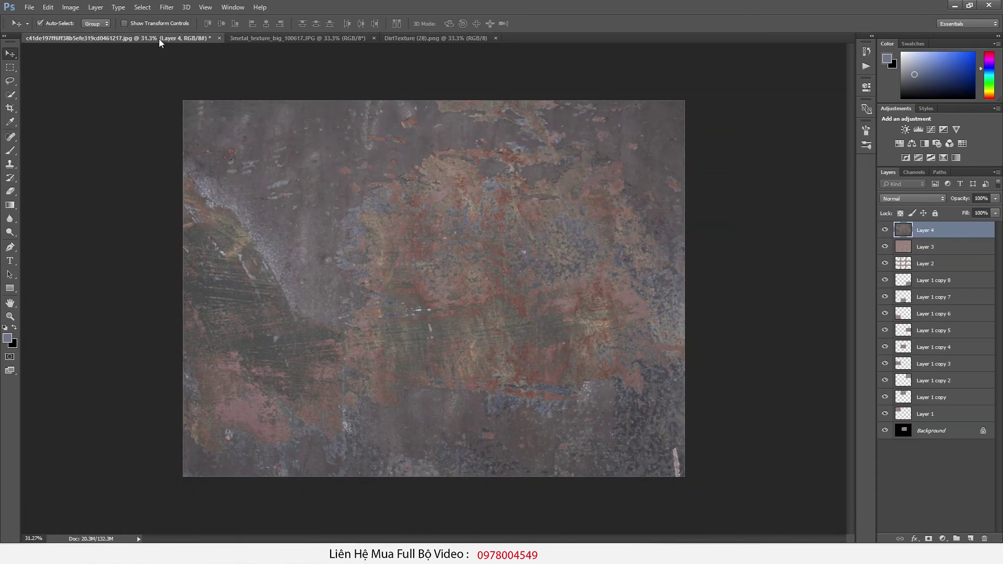
left_click(928, 538)
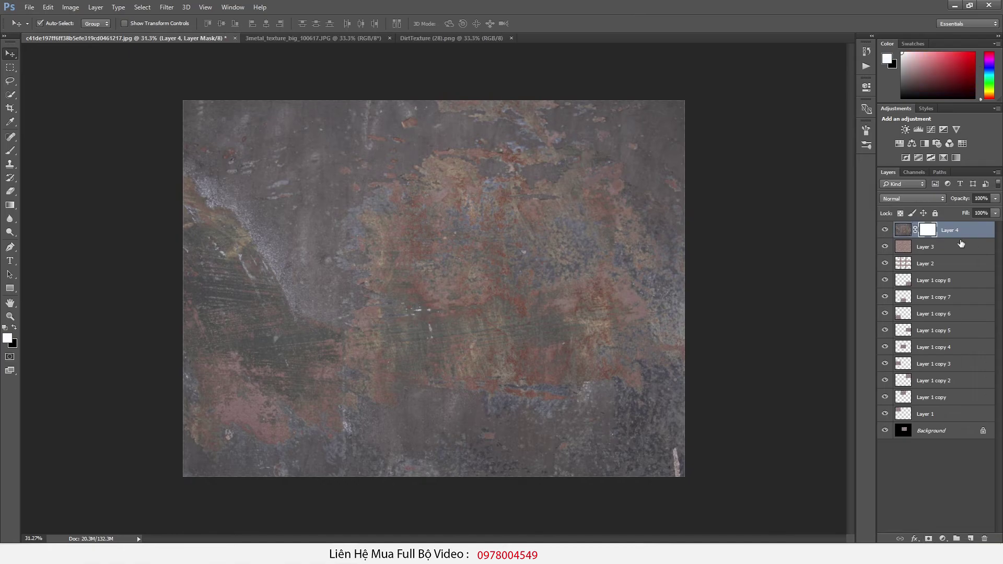
left_click(930, 232, "alt")
Copy the whole DirtTexture (28).png image into Layer 4's mask and align it with the canvas's upper-left corner
left_click(421, 40)
key("ctrl+a")
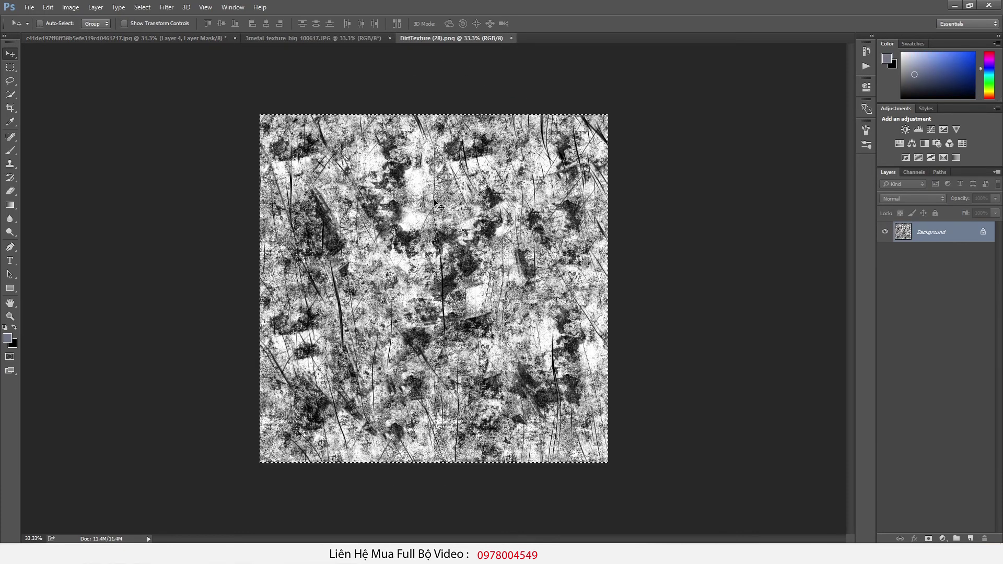
left_click(135, 38)
key("ctrl+v")
left_click_drag(410, 250, 316, 215)
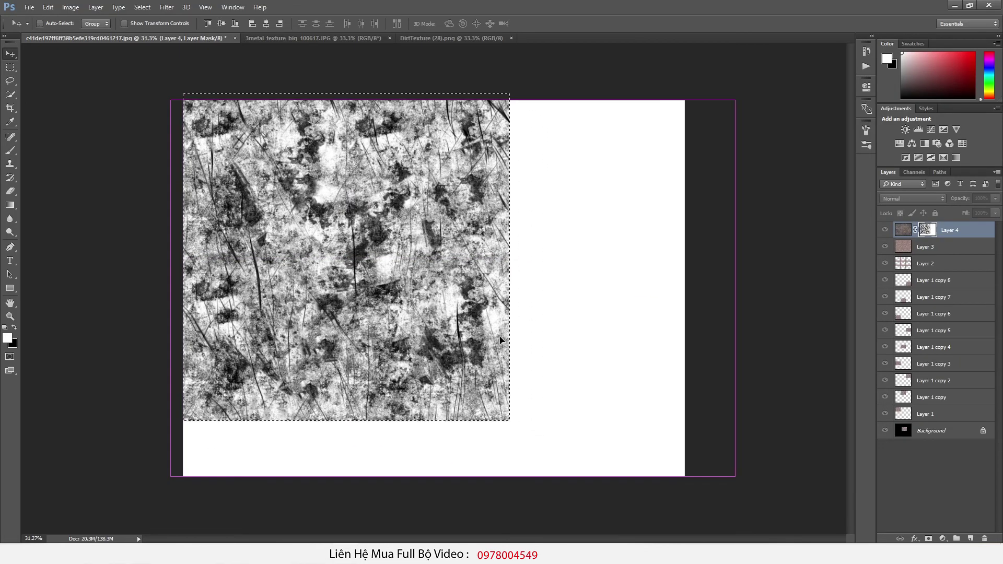
Stretch the pasted dirt texture to cover the full canvas, then exit the mask view and deselect
key("ctrl+t")
left_click_drag(507, 419, 692, 485)
key("Return")
left_click(900, 238)
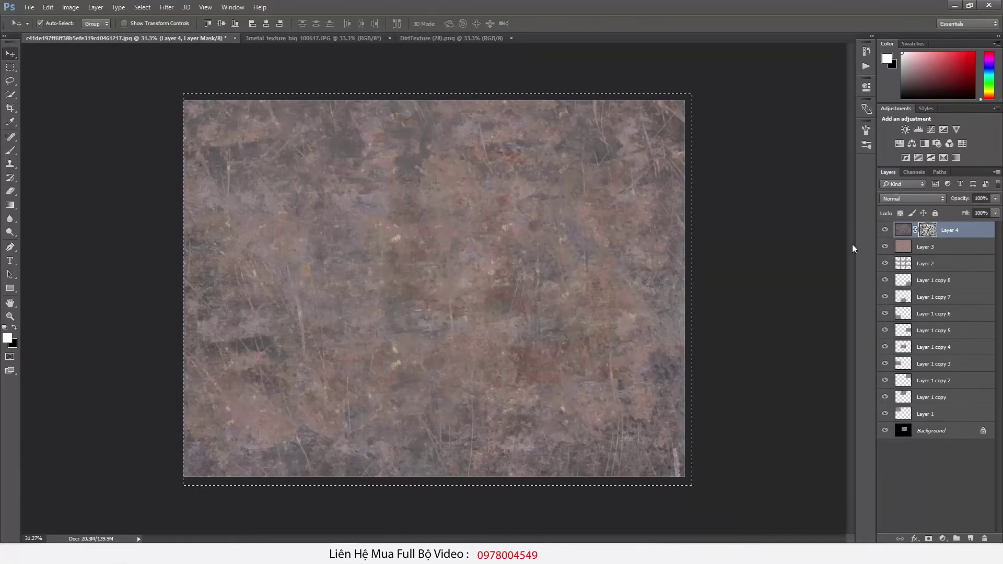
key("ctrl+d")
Compare the texture with and without Layer 4 and set the layer's opacity to 38%
scroll(365, 262, "up", 3, "alt")
left_click(884, 230)
left_click(884, 230)
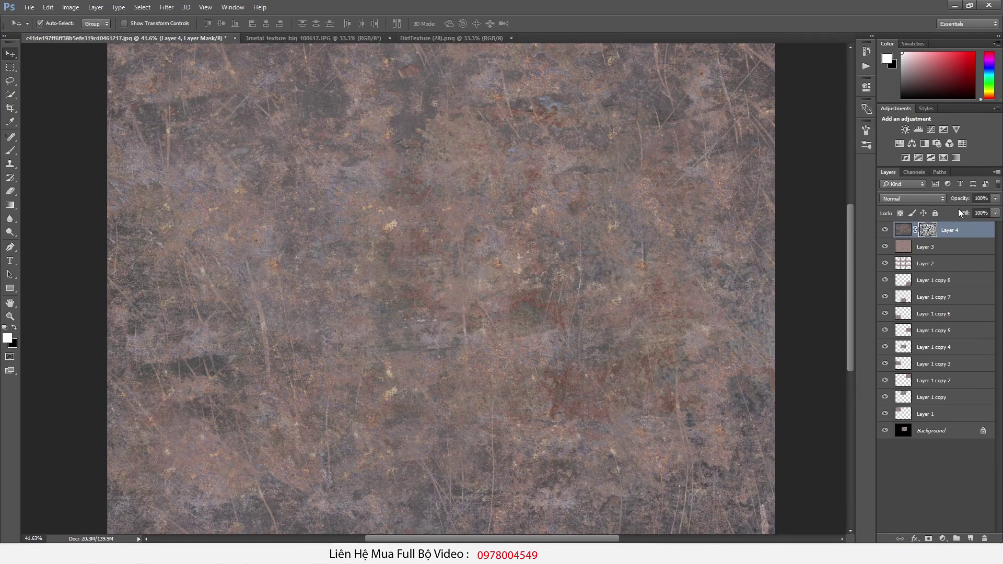
mouse_move(953, 201)
left_mouse_down()
mouse_move(940, 201)
mouse_move(951, 204)
left_mouse_up()
scroll(487, 233, "down", 3, "alt")
scroll(488, 232, "up", 3, "alt")
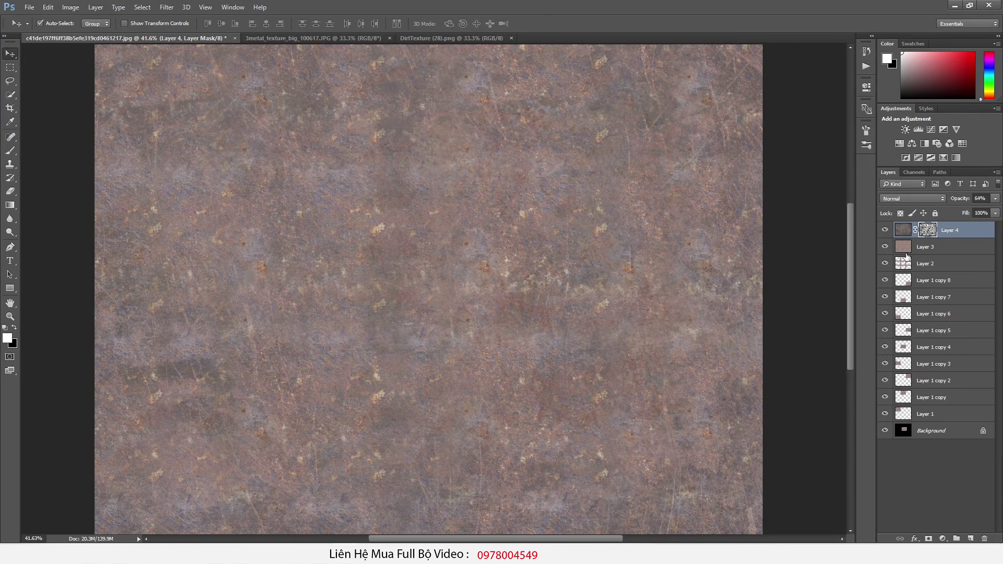
left_click(884, 229)
left_click(883, 230)
left_click(884, 230)
left_click(883, 230)
left_click(883, 229)
left_click(883, 230)
left_click_drag(958, 199, 945, 199)
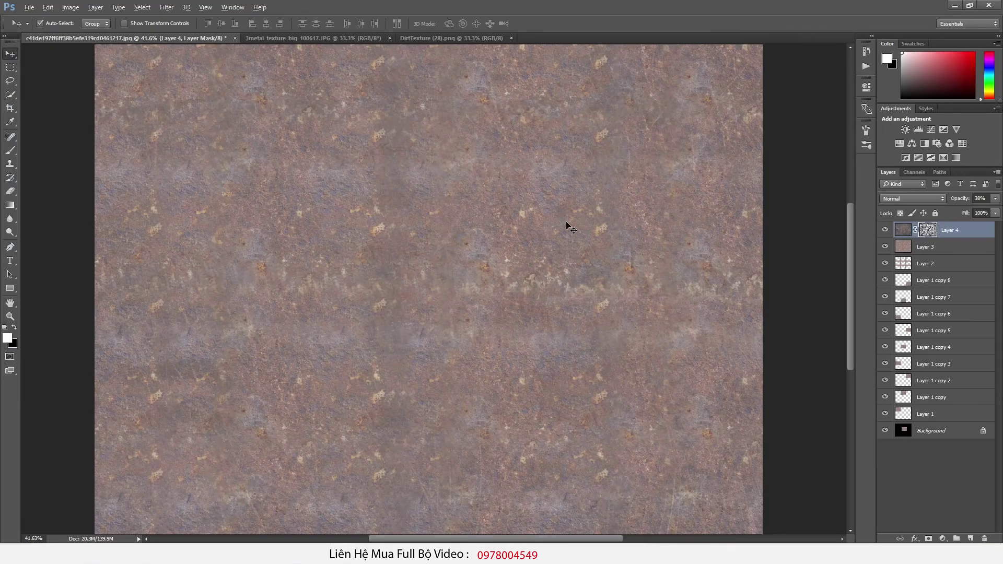
Stamp all visible layers into a new layer and save the texture as the JPEG Old_Metal_texture_b58 in the B58 folder
scroll(566, 221, "down", 1, "alt")
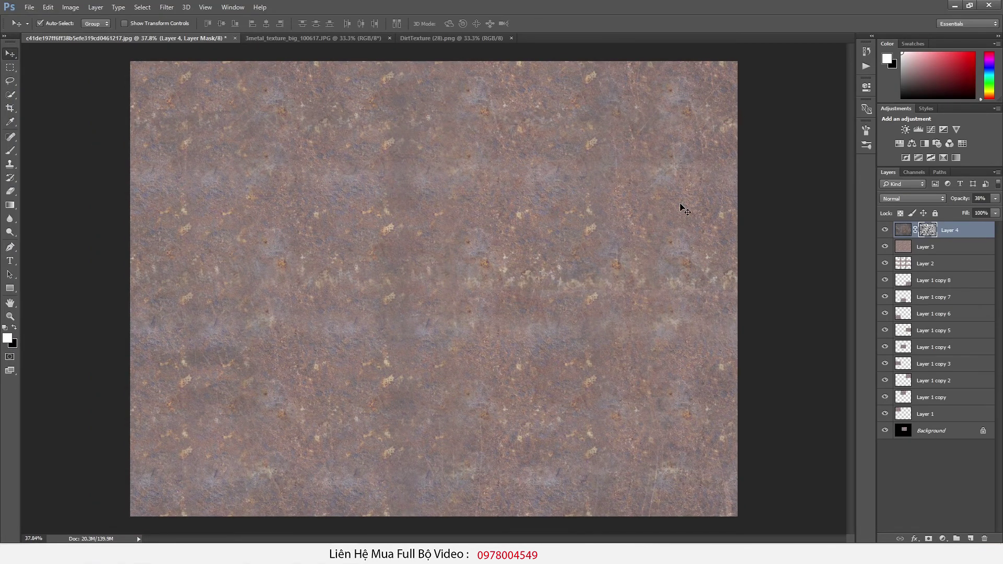
key("ctrl+shift+alt+e")
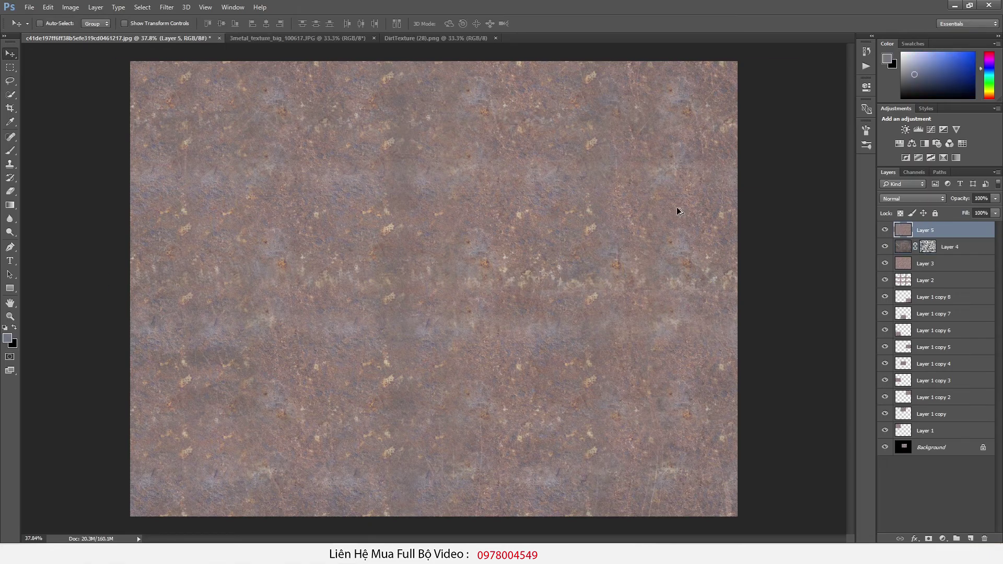
left_click(29, 7)
left_click(69, 118)
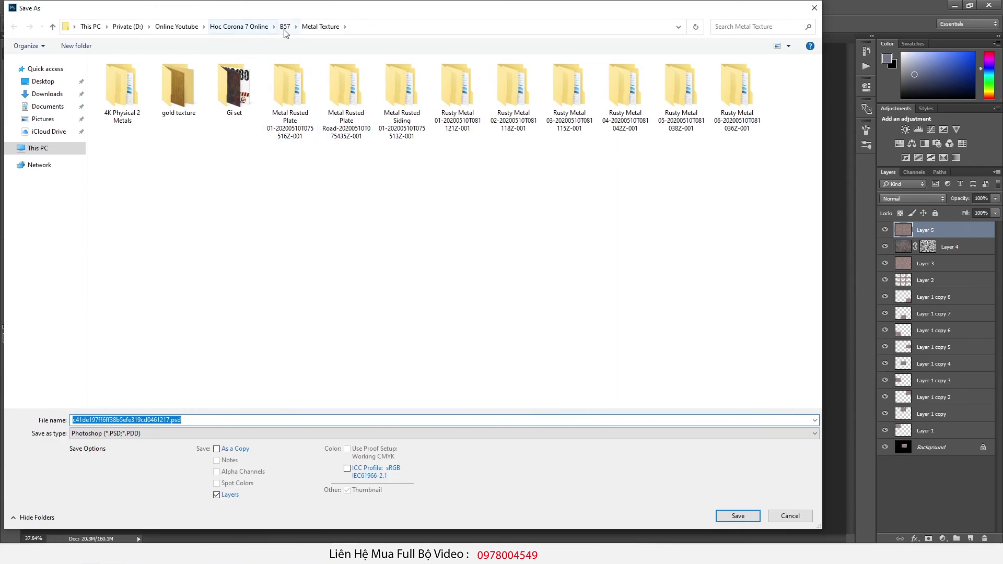
left_click(285, 26)
left_click(238, 26)
double_click(625, 271)
left_click(112, 433)
left_click(104, 329)
type("Old_Metal_texture_b5")
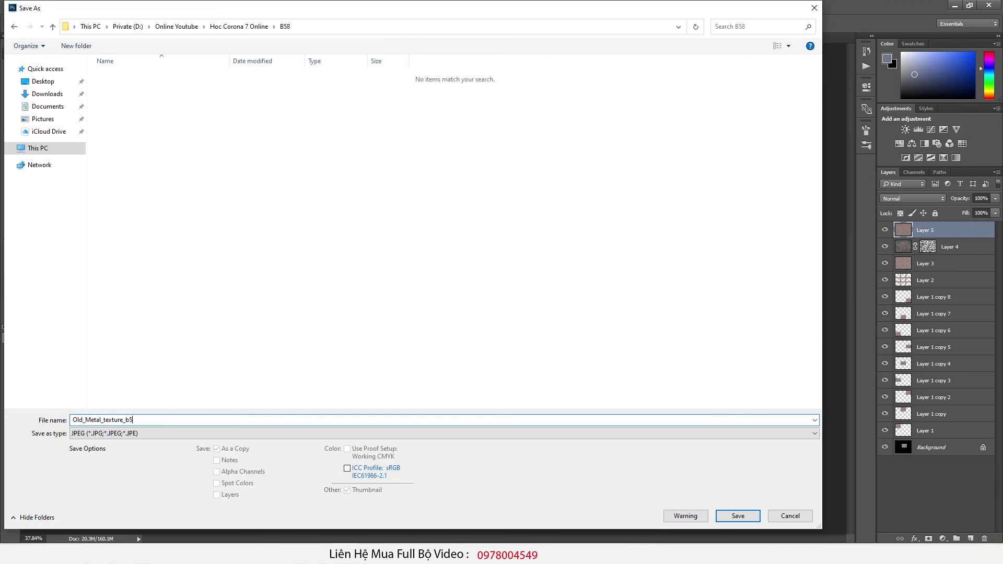
key("Return")
left_click(570, 152)
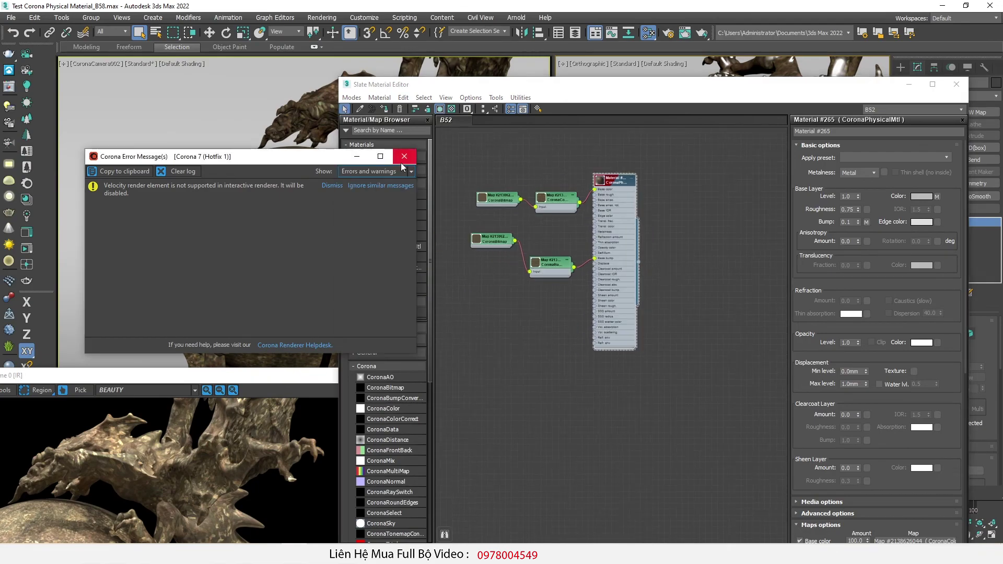
Switch to 3ds Max and add a new CoronaPhysicalMtl node below the existing material in the Slate Material Editor
left_click_drag(391, 194, 588, 421)
middle_click_drag(588, 421, 565, 264)
scroll(565, 264, "up", 3)
left_click_drag(593, 226, 622, 194)
Duplicate the existing CoronaBitmap and CoronaColorCorrect nodes and connect the copied color correction to the new material's Base color
scroll(622, 195, "down", 4)
middle_click_drag(584, 195, 576, 286)
scroll(574, 193, "up", 2)
mouse_move(575, 206)
left_mouse_down("ctrl+shift")
mouse_move(543, 413)
mouse_move(555, 422)
left_mouse_up("ctrl+shift")
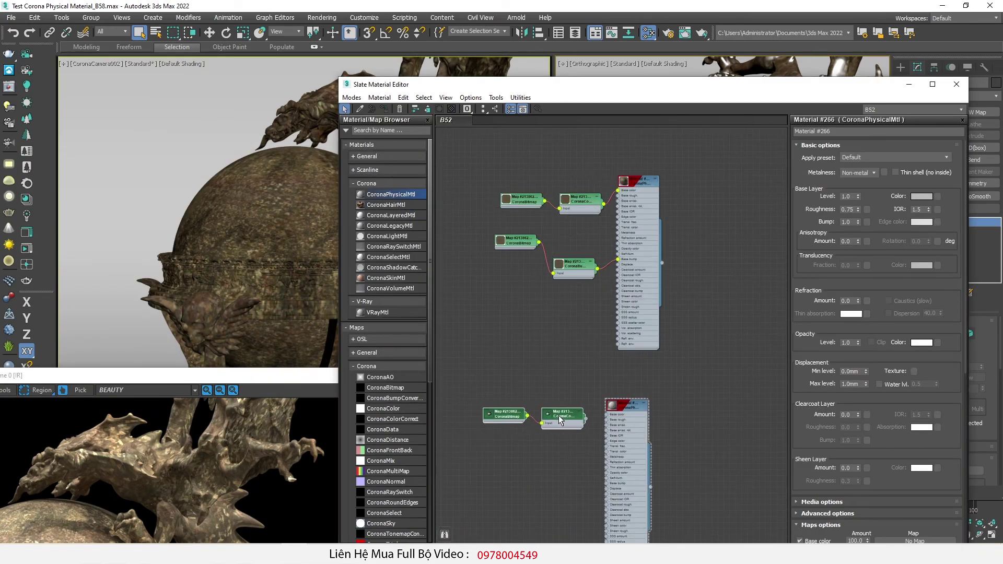
left_click_drag(528, 405, 585, 398)
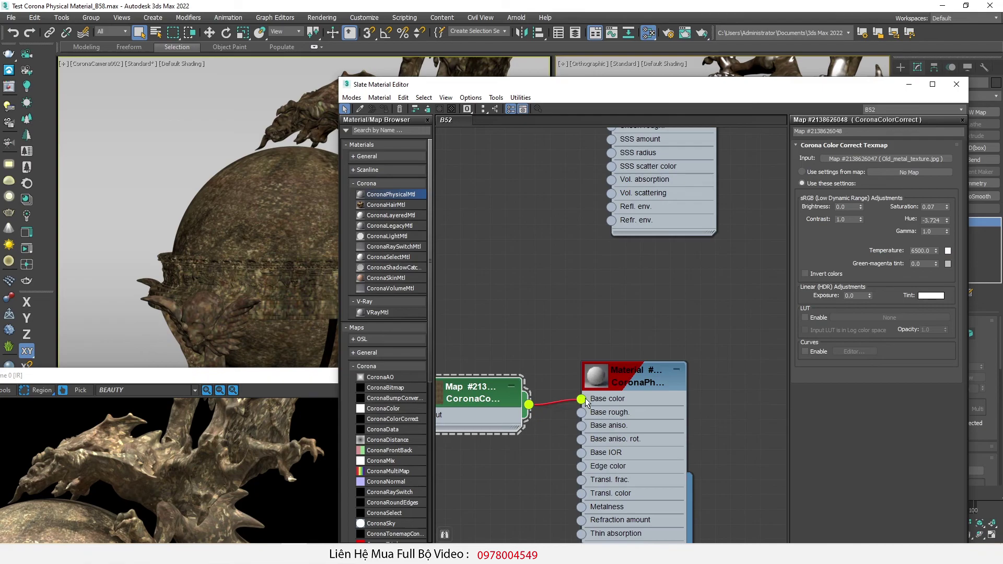
Load Old_Metal_texture_b58.jpg from the B58 folder into the copied CoronaBitmap map
middle_click_drag(585, 398, 670, 314)
scroll(670, 314, "down", 2)
double_click(487, 313)
mouse_move(90, 554)
left_click(123, 507)
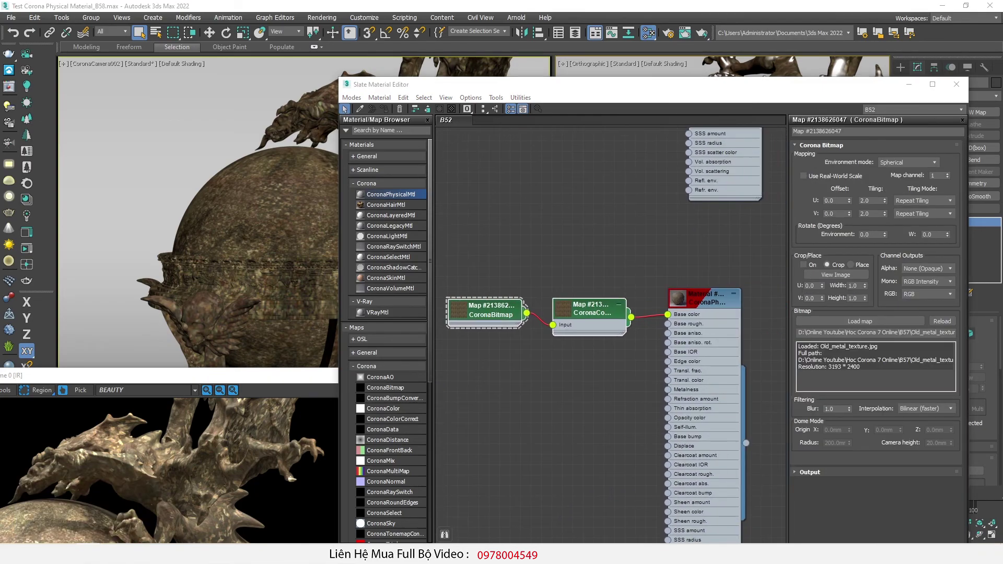
left_click_drag(890, 323, 872, 320)
Assign the new material to the selected model and bring the interactive render window into full view
double_click(694, 298)
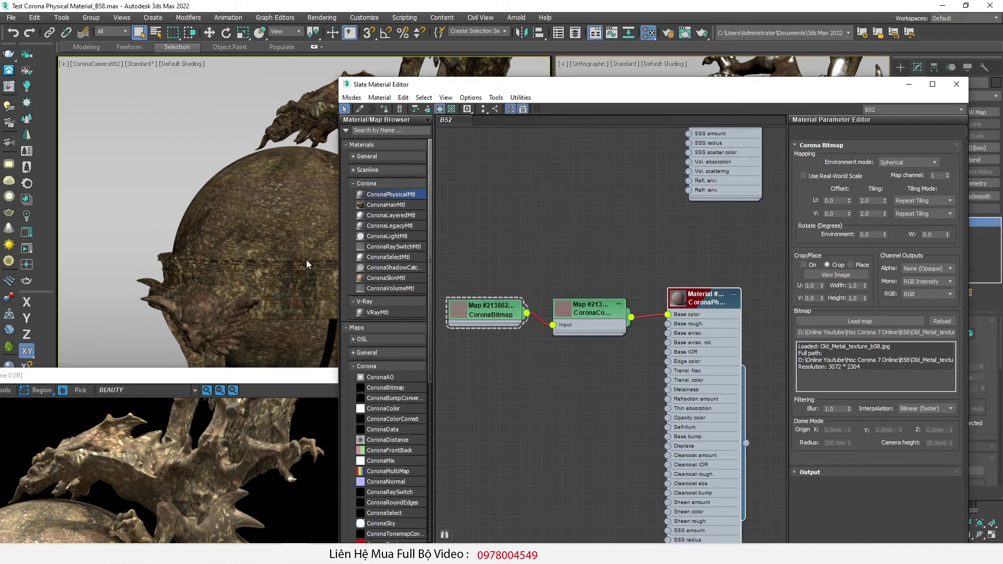
left_click(384, 110)
left_click_drag(234, 376, 300, 21)
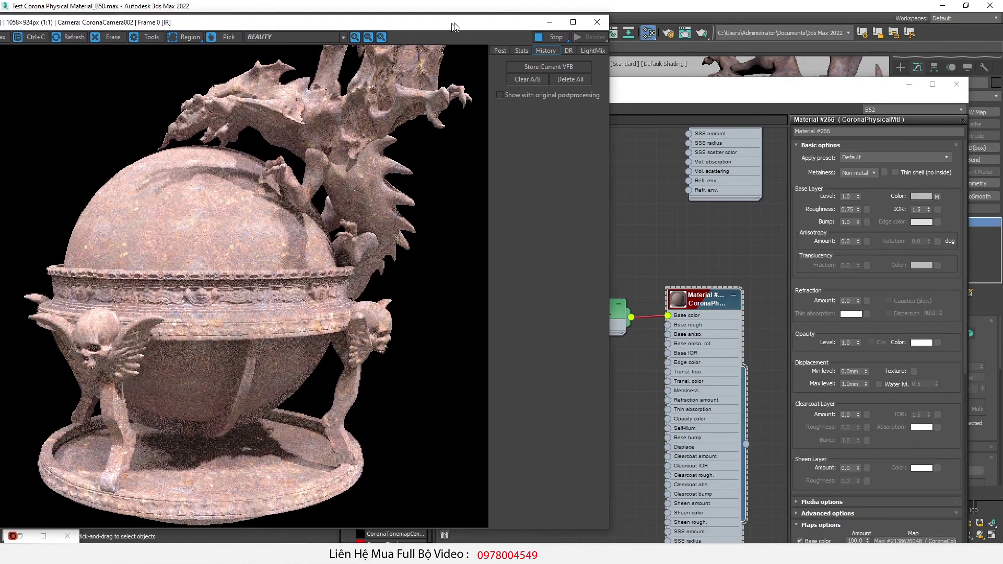
left_click_drag(453, 27, 455, 24)
Reset the copied color correction's saturation and hue to 0.0 and set its brightness to -0.1
middle_click_drag(653, 241, 710, 214)
scroll(711, 214, "up", 1)
double_click(641, 291)
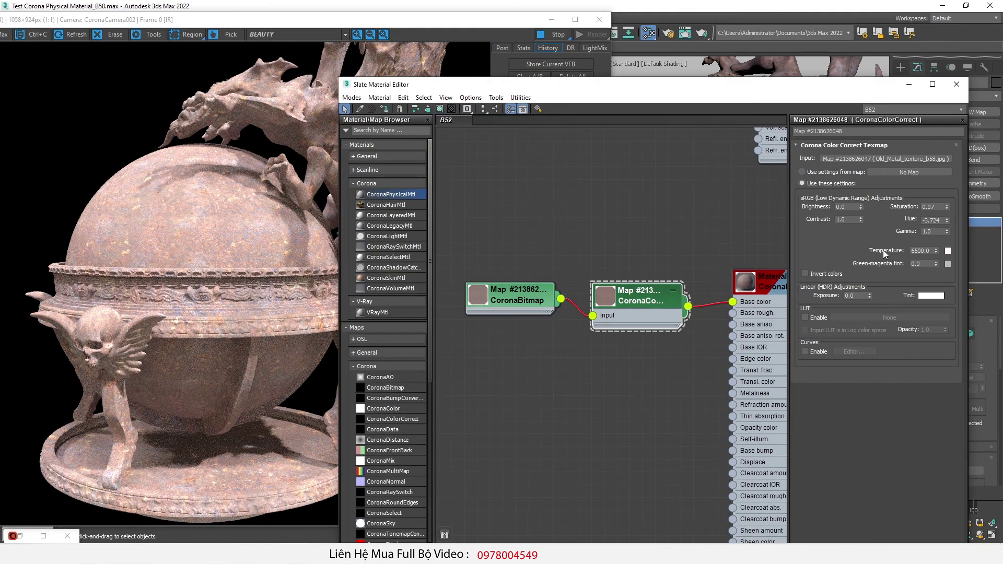
right_click(946, 207)
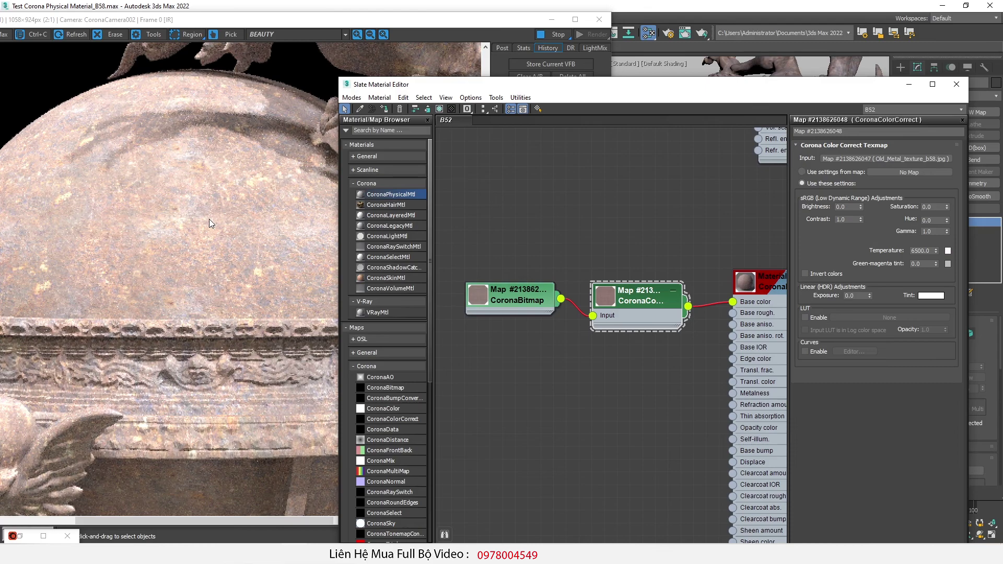
left_click_drag(860, 208, 863, 209)
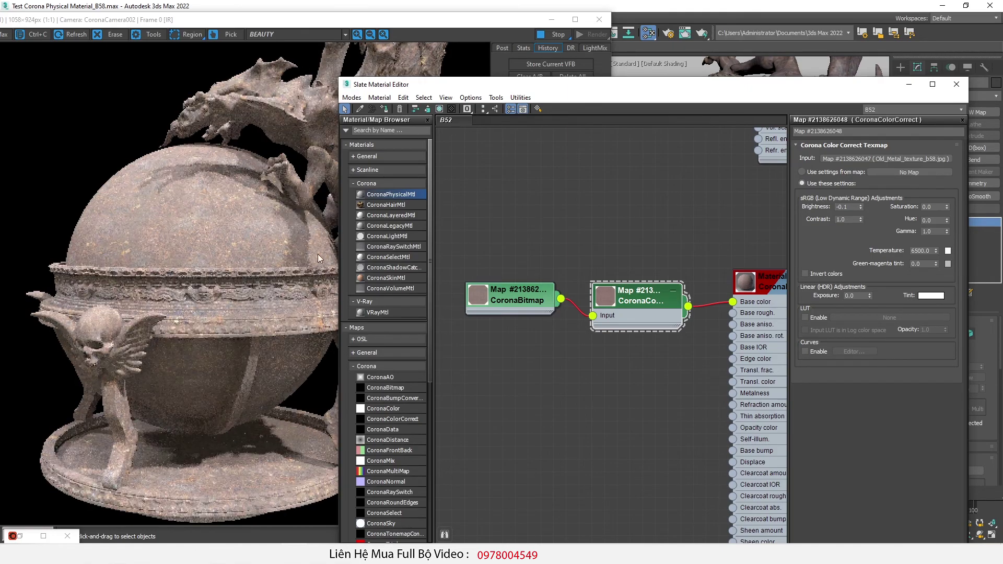
Compare the rendered globe's rust color and surface detail with the giant-cast-iron-kettle-3988372.jpg reference photo
left_click(170, 252)
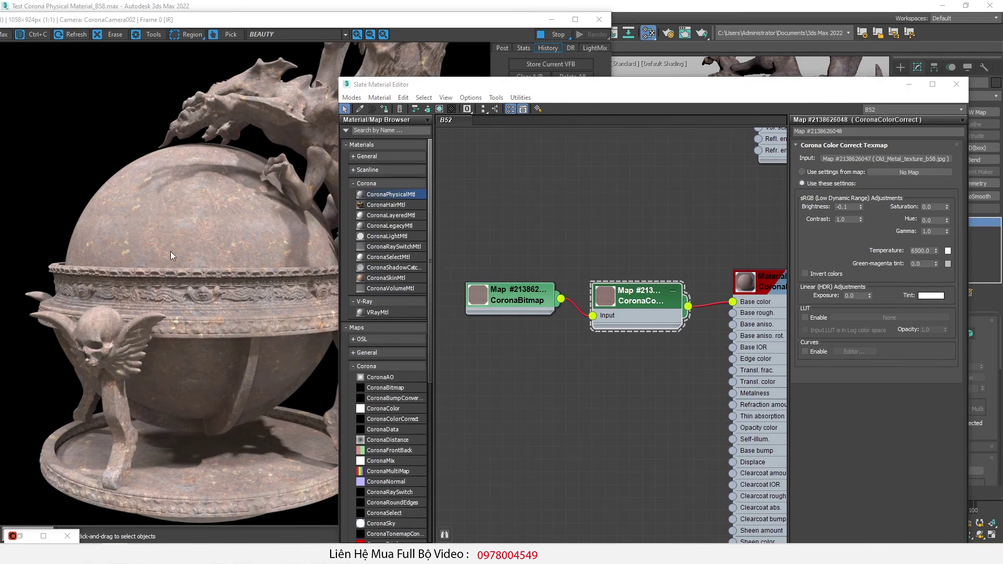
left_click(193, 297)
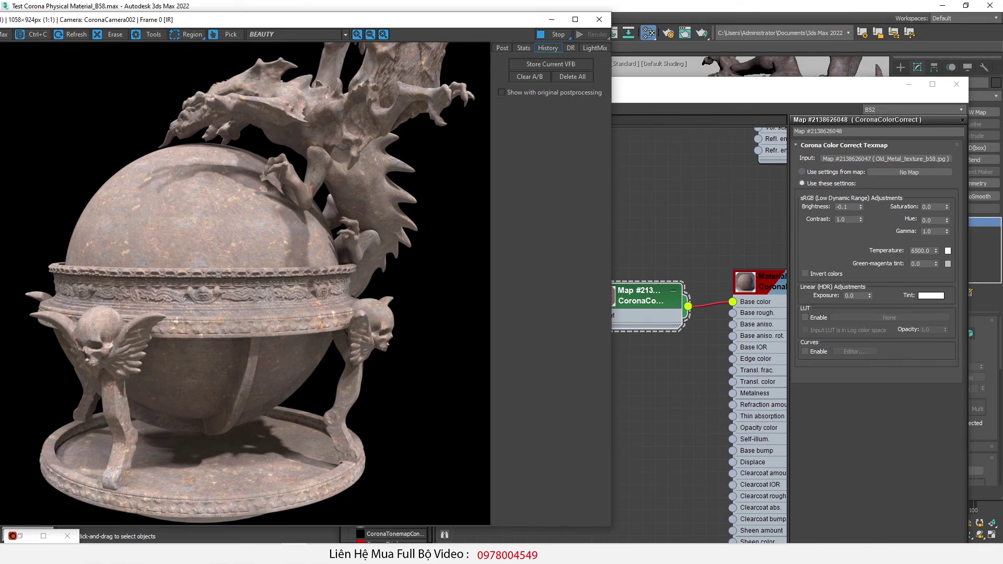
left_click_drag(0, 59, 641, 74)
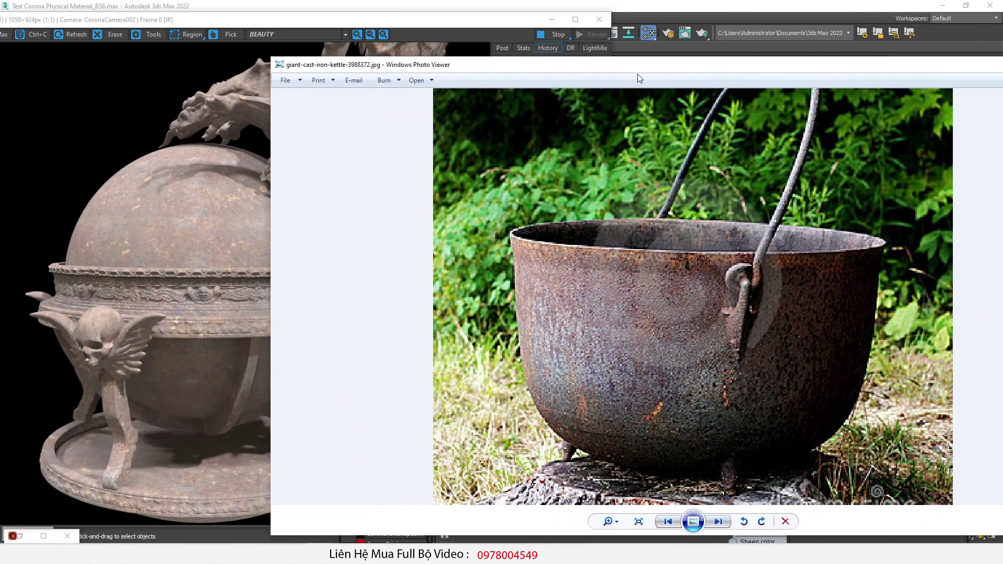
left_click_drag(582, 71, 685, 38)
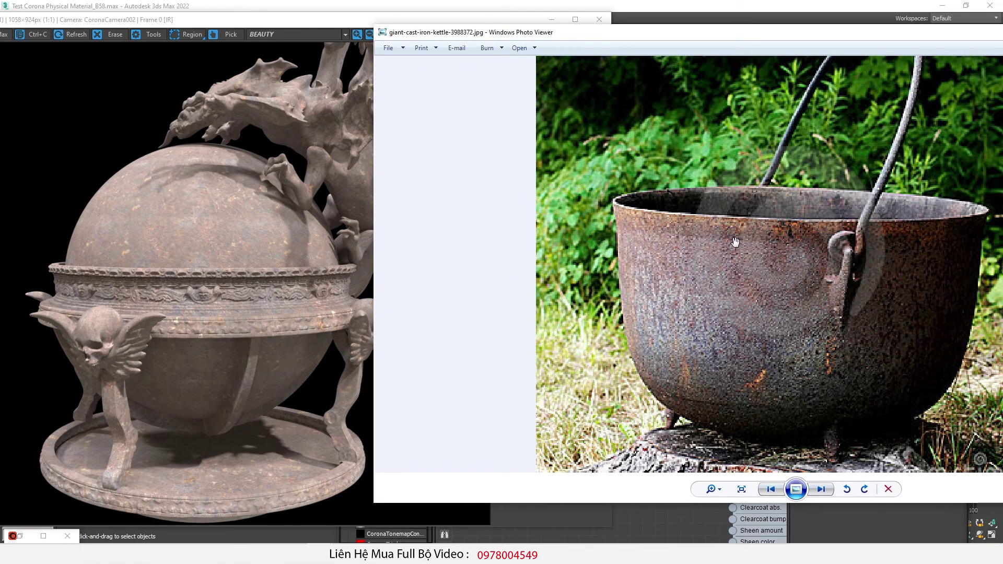
scroll(799, 439, "up", 1)
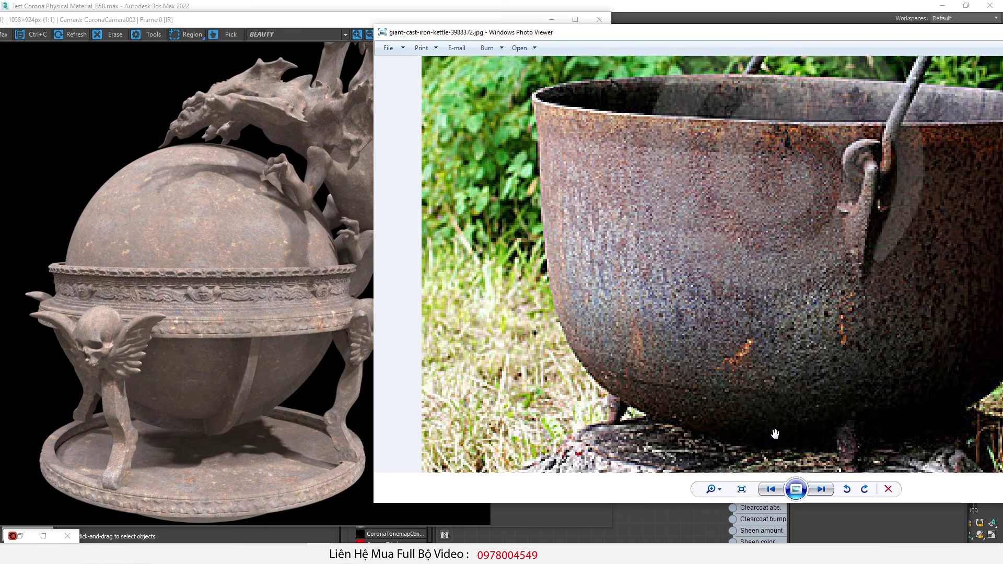
scroll(771, 430, "down", 2)
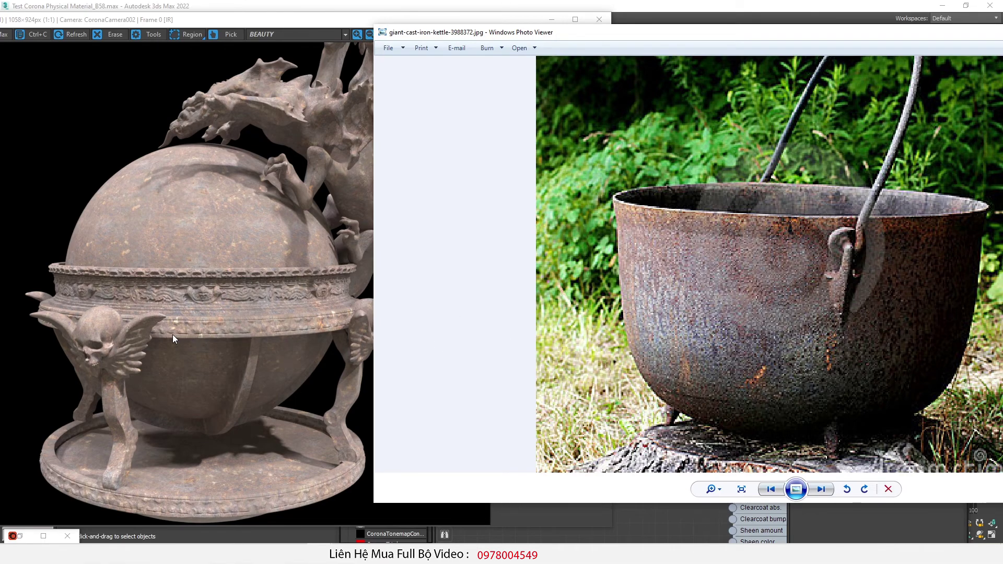
left_click(253, 323)
scroll(203, 322, "up", 1)
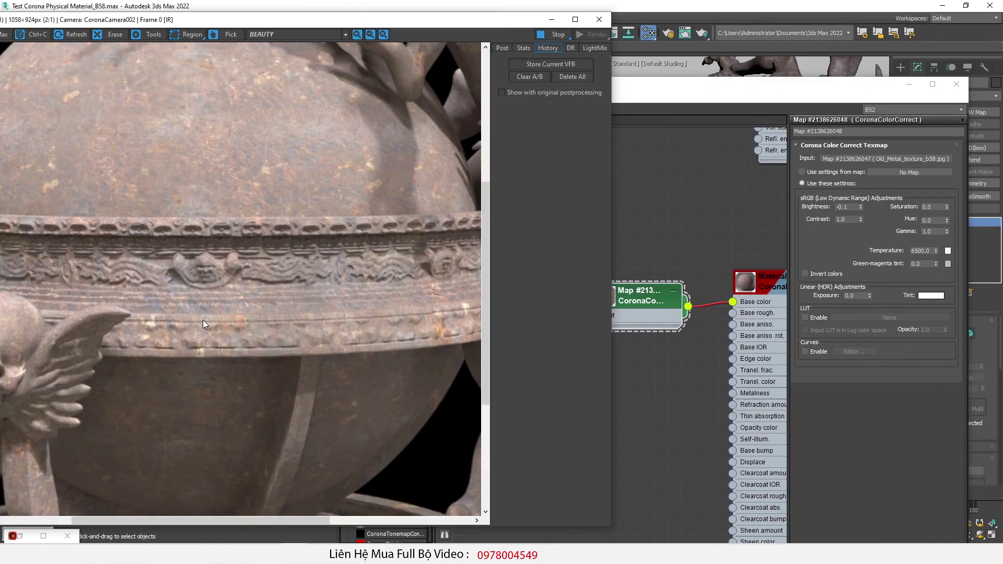
scroll(220, 284, "down", 1)
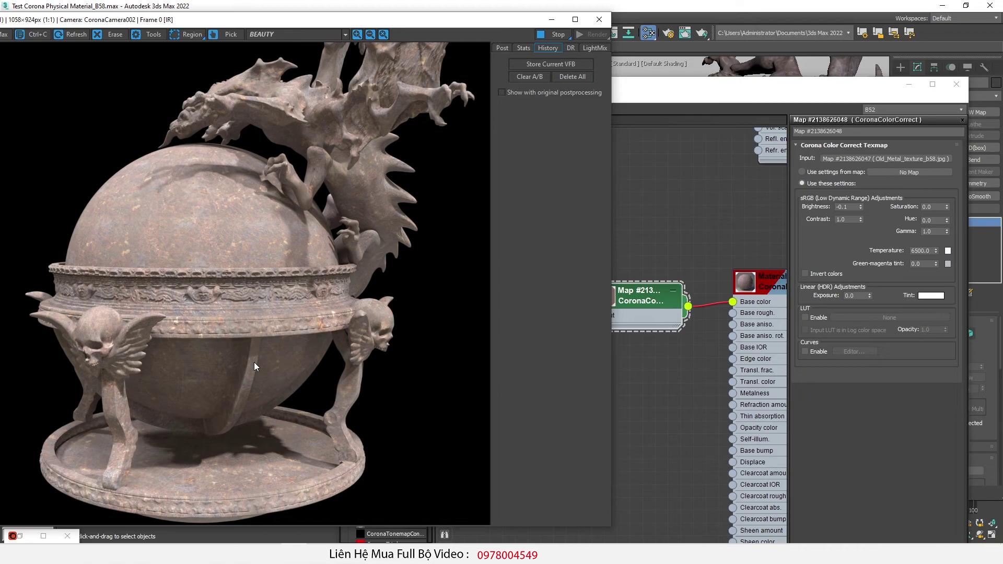
Add a CoronaLayeredMtl to the node view and connect the existing rust physical material as its base material
left_click(705, 385)
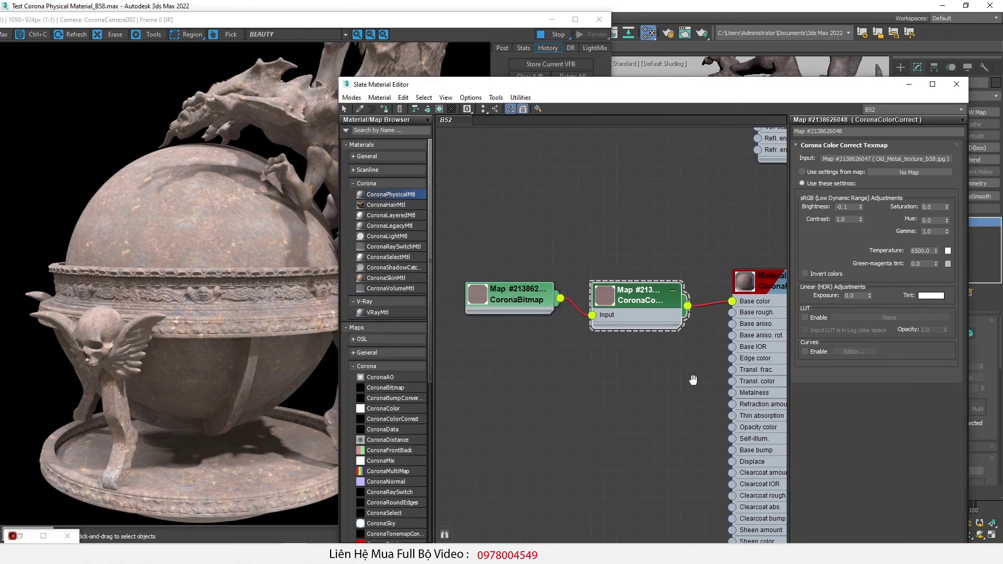
scroll(695, 380, "down", 4)
middle_click_drag(582, 324, 595, 277)
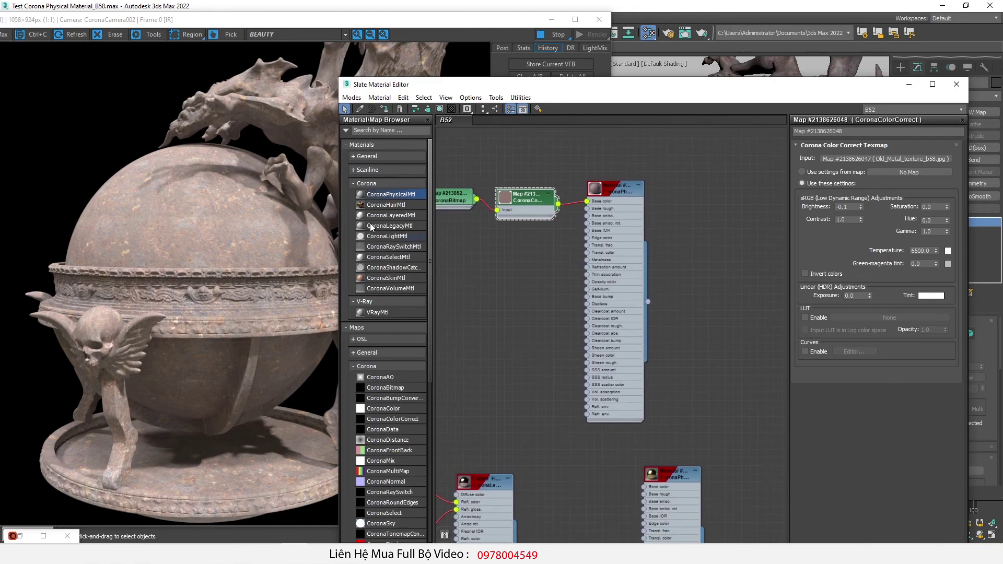
left_click_drag(379, 216, 712, 230)
left_click(637, 186)
middle_click_drag(727, 234, 689, 237)
scroll(679, 239, "up", 1)
left_click_drag(683, 235, 680, 196)
left_click_drag(596, 190, 648, 218)
scroll(642, 271, "down", 2)
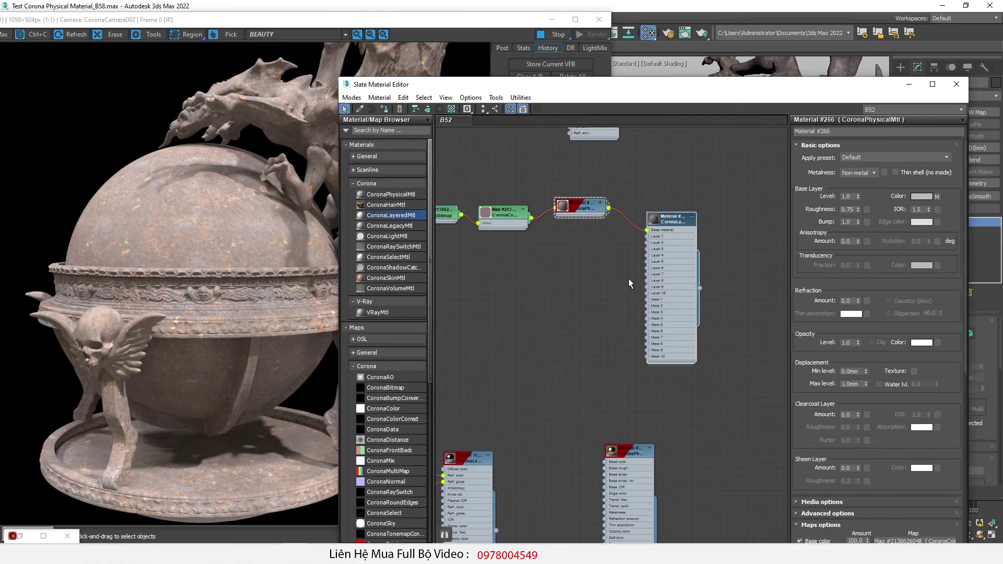
Duplicate the physical material together with its texture and color correction nodes, and connect the copy to Layer 1
middle_click_drag(560, 243, 626, 253)
left_click_drag(651, 193, 476, 263)
left_click_drag(656, 222, 657, 264, "shift")
scroll(737, 258, "up", 2)
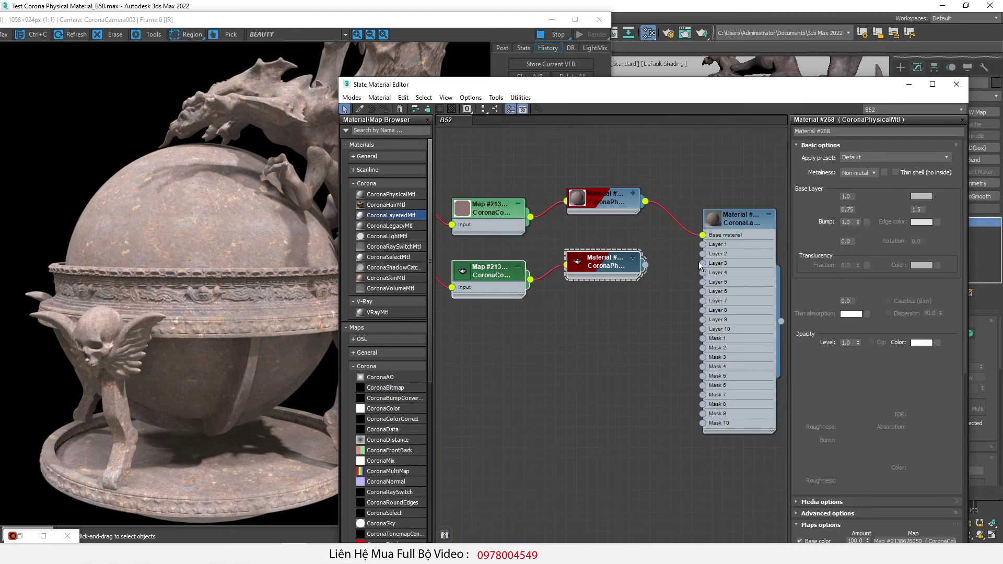
left_click_drag(646, 266, 703, 244)
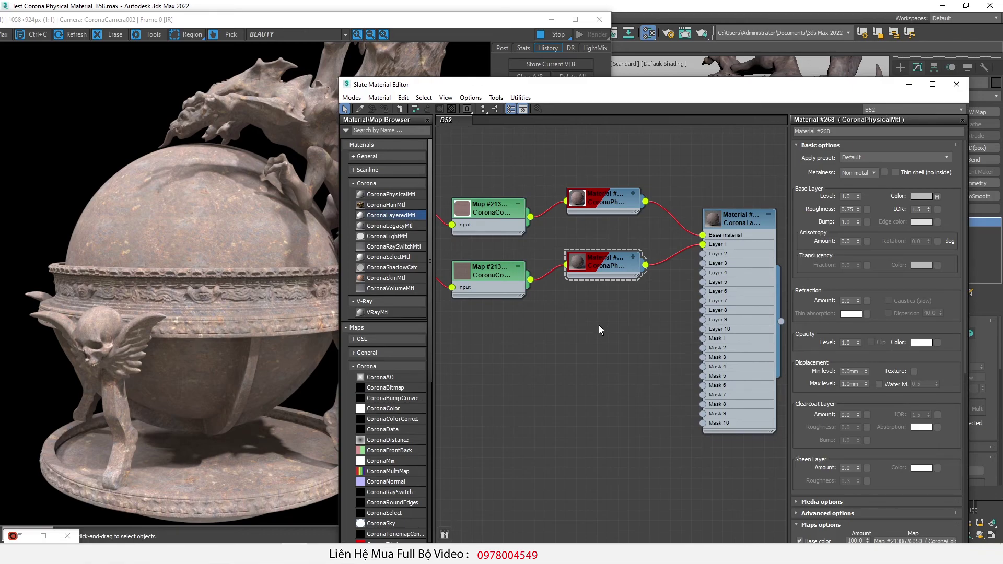
Compare the surface of the rendered globe up close with the giant-cast-iron-kettle-3988372.jpg reference photo
scroll(142, 273, "up", 1)
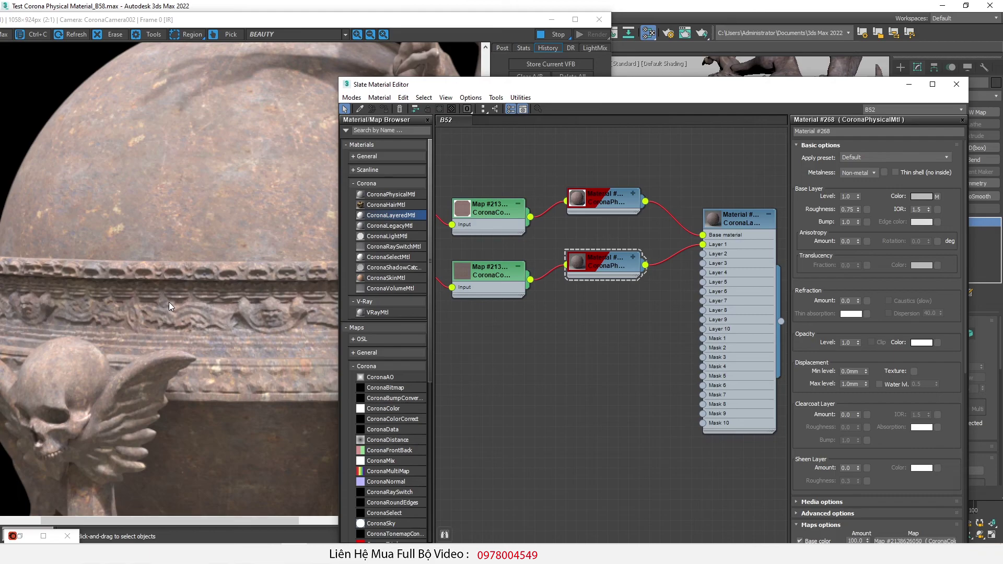
mouse_move(306, 542)
left_click(261, 496)
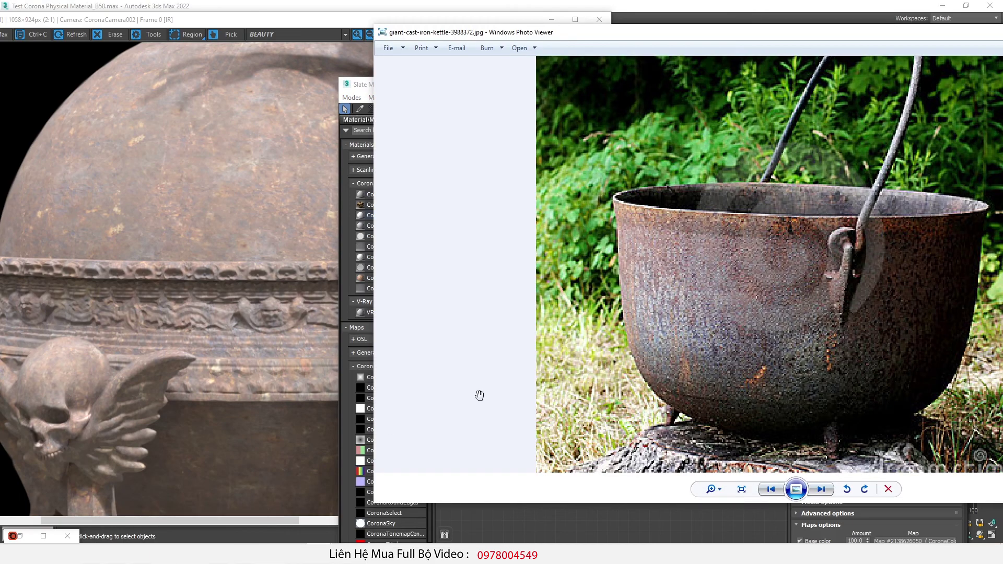
scroll(726, 379, "up", 1)
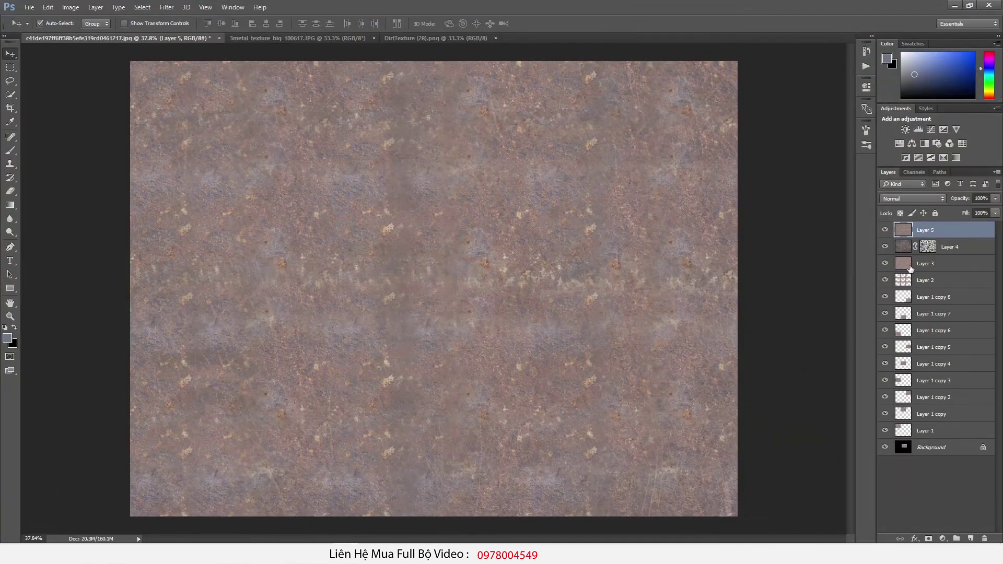
Switch to Photoshop, hide Layer 5, set Layer 4 to 100% opacity and check its effect by toggling its visibility
left_click(884, 230)
left_click(900, 248)
key("0")
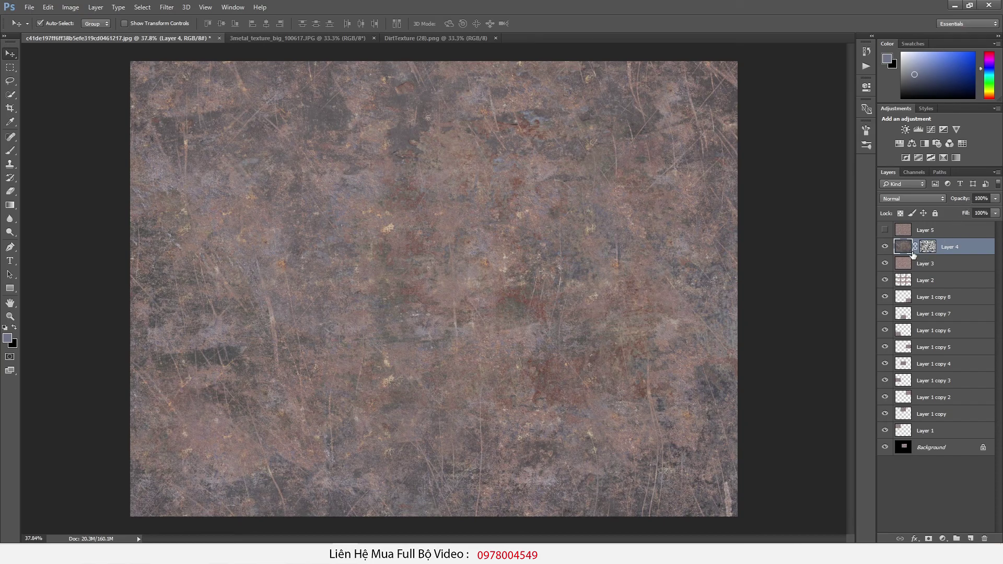
left_click(884, 247)
left_click(884, 247)
left_click(884, 247)
left_click(884, 247)
left_click(884, 246)
left_click(884, 247)
left_click(884, 247)
left_click(884, 246)
Stamp the visible layers into a new layer and save the image as the JPEG Dirt_texture in the B58 folder
key("ctrl+shift+alt+n")
key("ctrl+shift+alt+e")
left_click(29, 7)
left_click(50, 125)
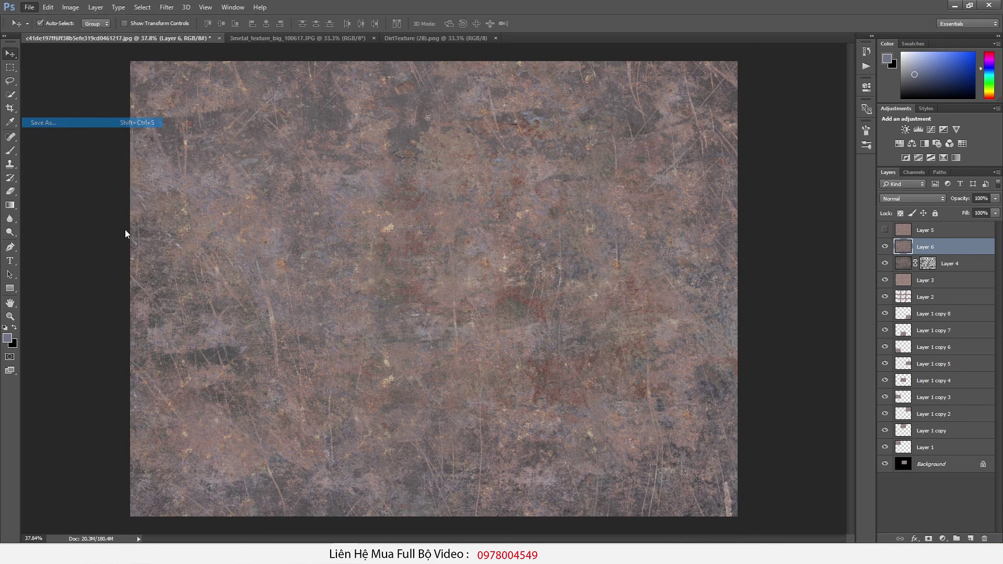
left_click(284, 26)
left_click(238, 26)
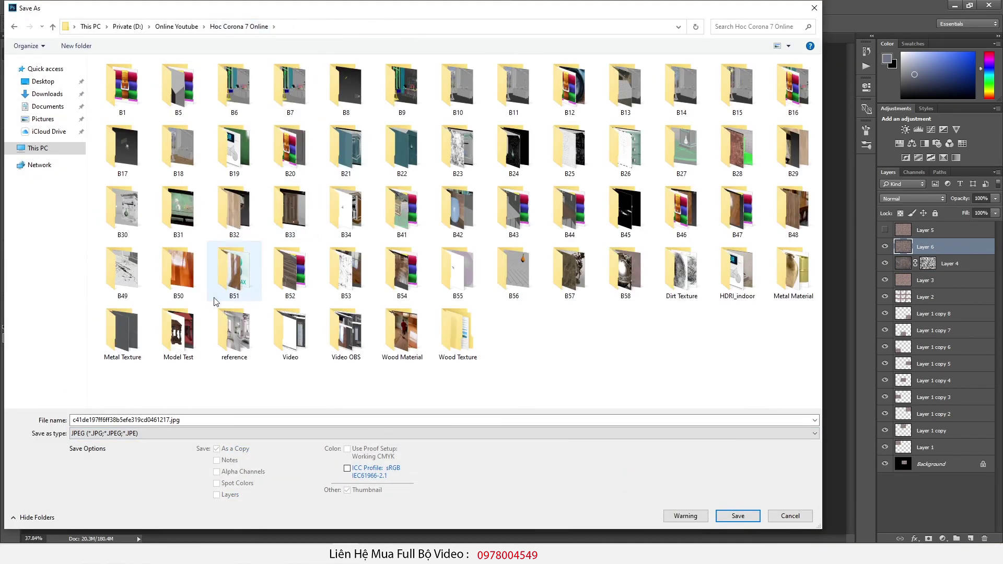
double_click(626, 269)
double_click(150, 419)
type("Dirt_texture")
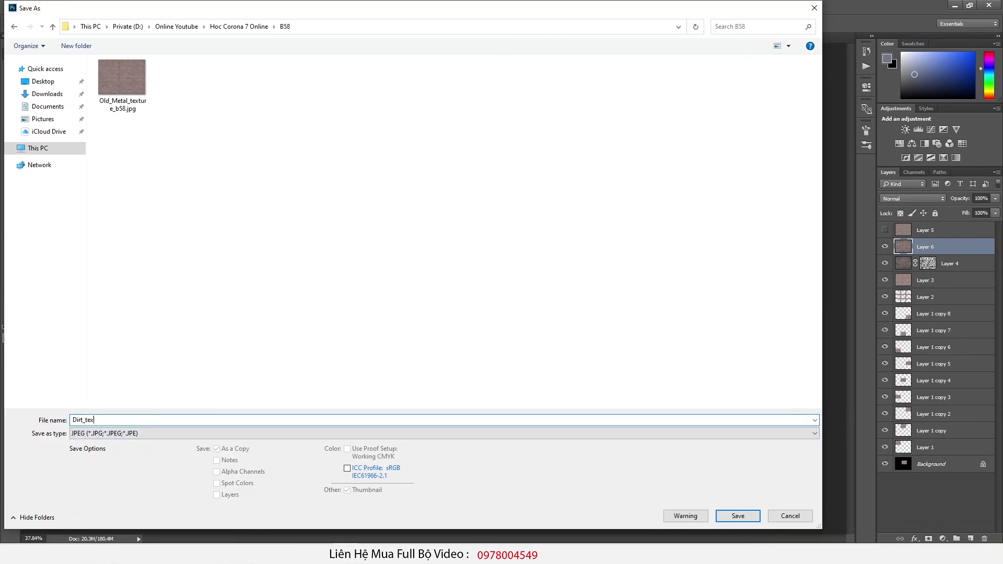
key("Return")
left_click_drag(496, 199, 522, 201)
key("Return")
Switch back to 3ds Max, disconnect the copied physical material from Layer 1 and move its node branch below the base branch
mouse_move(294, 548)
left_click(294, 514)
scroll(523, 272, "down", 2)
middle_click_drag(491, 277, 590, 281)
scroll(590, 280, "up", 1)
double_click(476, 276)
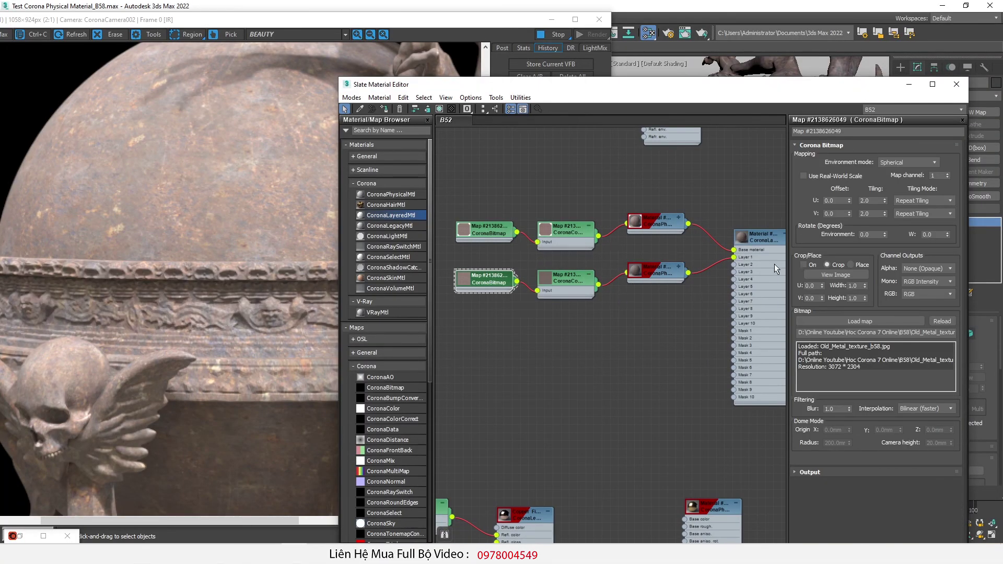
left_click_drag(733, 257, 692, 273)
left_click_drag(671, 321, 471, 264)
left_click_drag(647, 284, 557, 407)
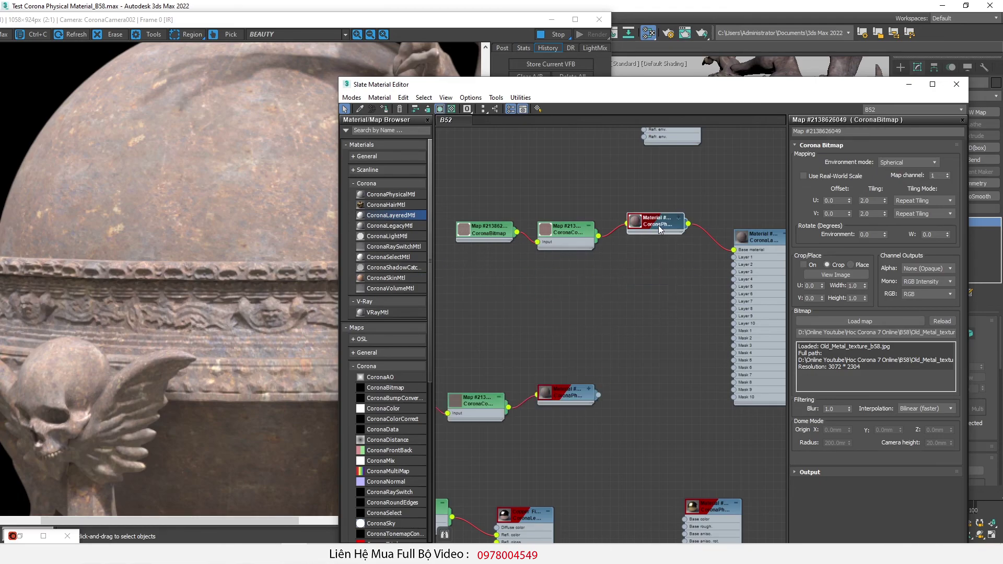
Expand the base physical material's slots and duplicate its CoronaBitmap node below the original
left_click(658, 225)
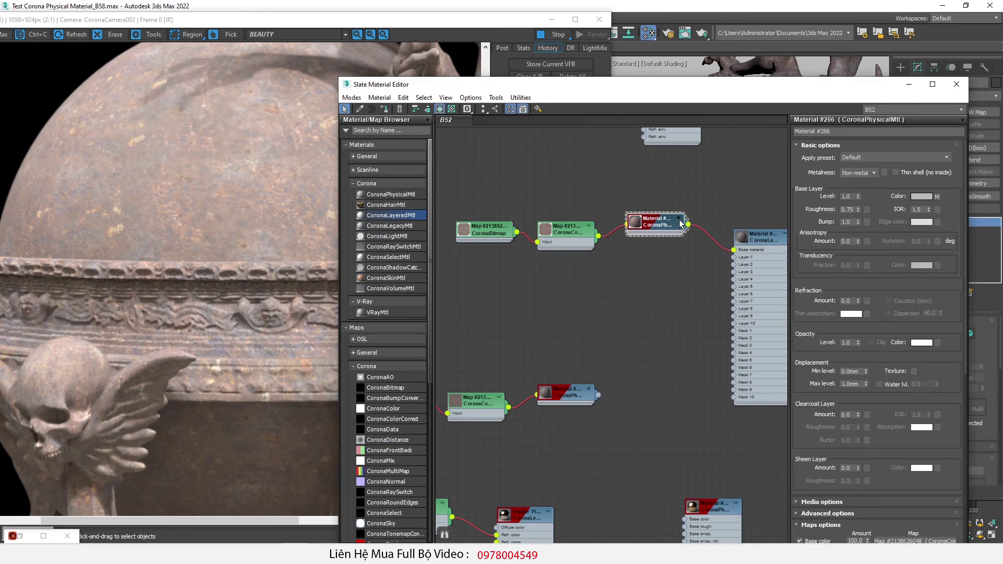
key("h")
left_click(490, 238)
left_click_drag(489, 237, 496, 277, "shift")
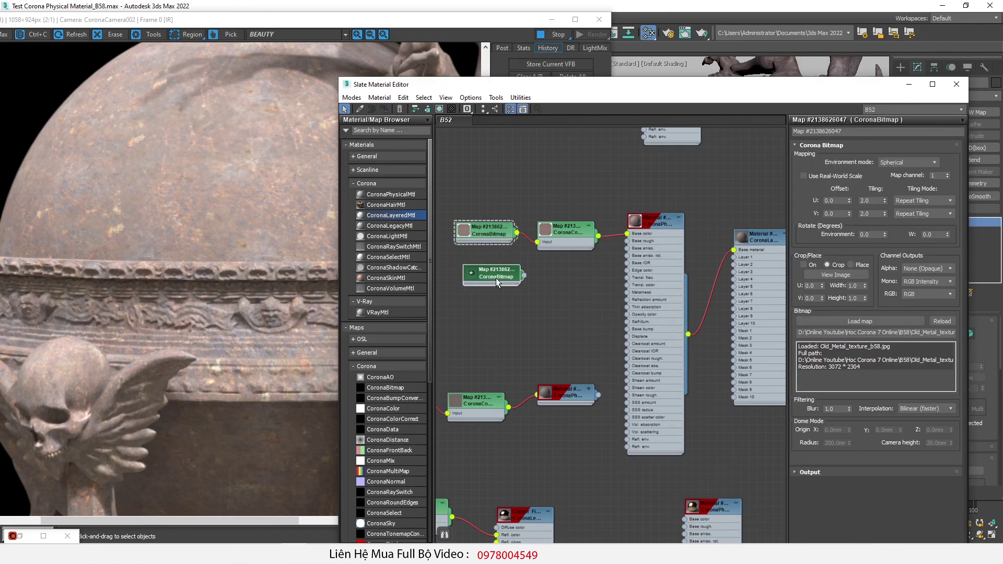
scroll(540, 272, "up", 1)
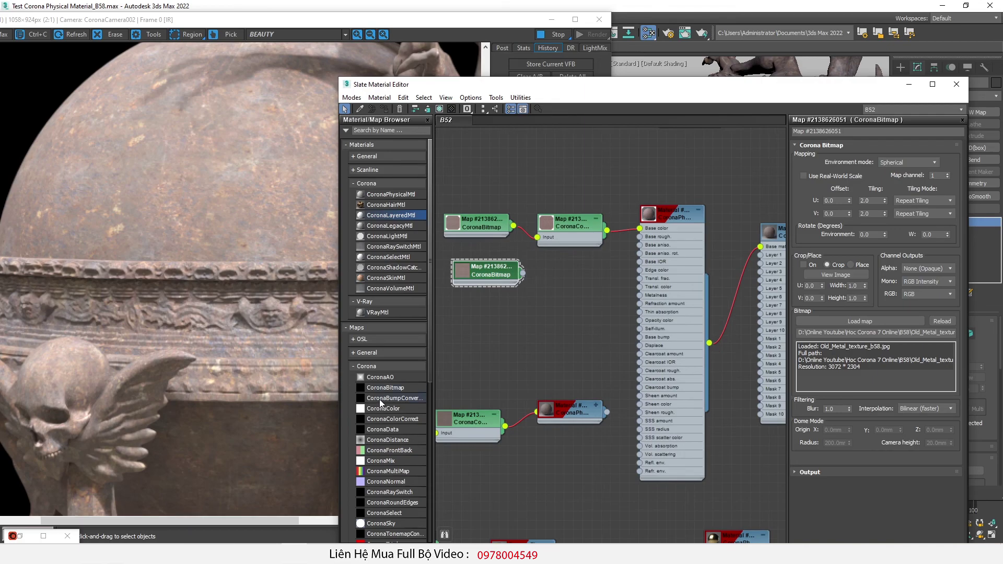
Add a CoronaBumpConverter, feed it the duplicated bitmap and connect it to the base physical material's Base bump
left_click_drag(376, 399, 536, 270)
left_click_drag(522, 272, 537, 294)
left_click_drag(606, 287, 639, 337)
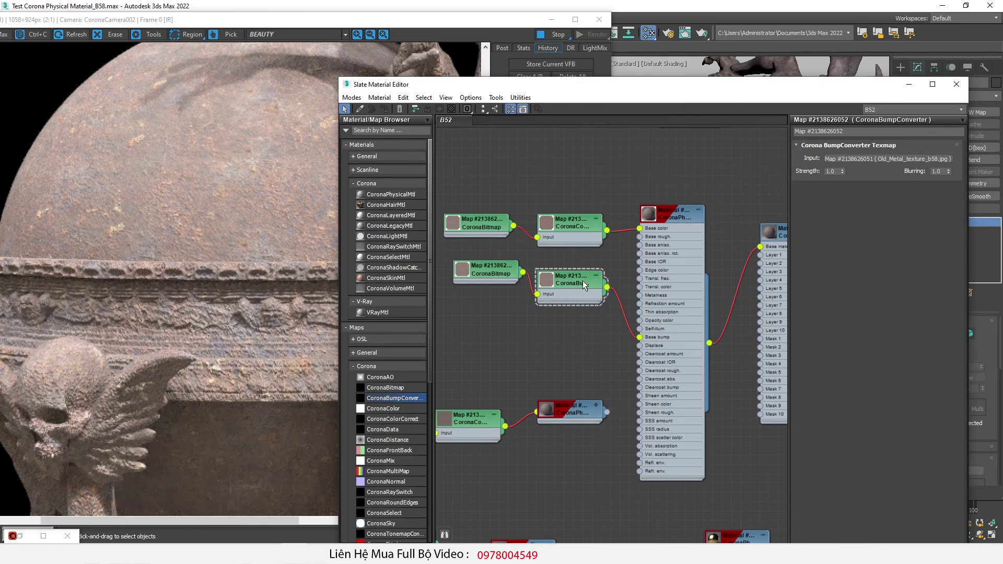
Set the bump converter's strength to 0.2 and its blurring to 0.01
left_click(584, 285)
left_click_drag(837, 172, 701, 187)
type("0.2")
key("Return")
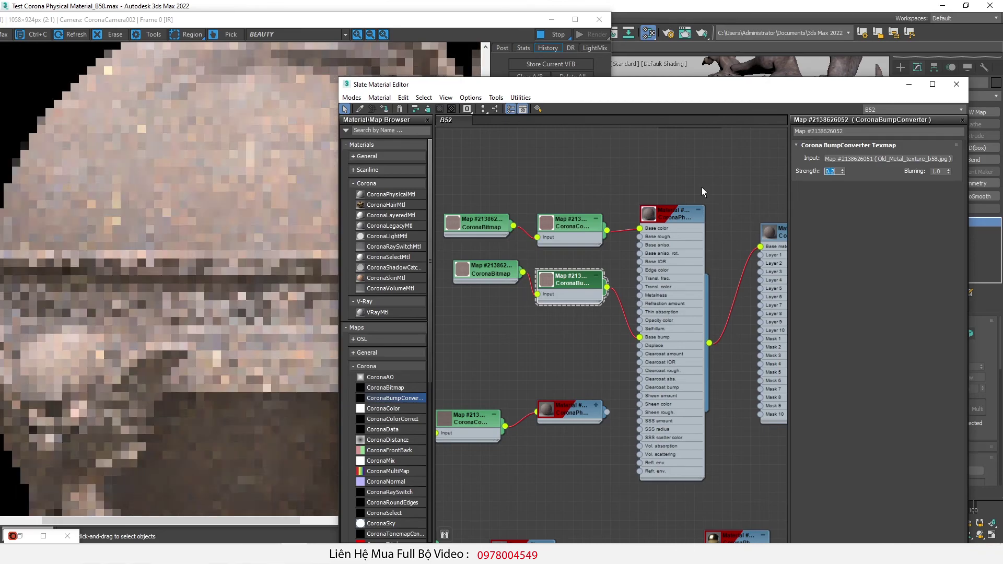
left_click(936, 171)
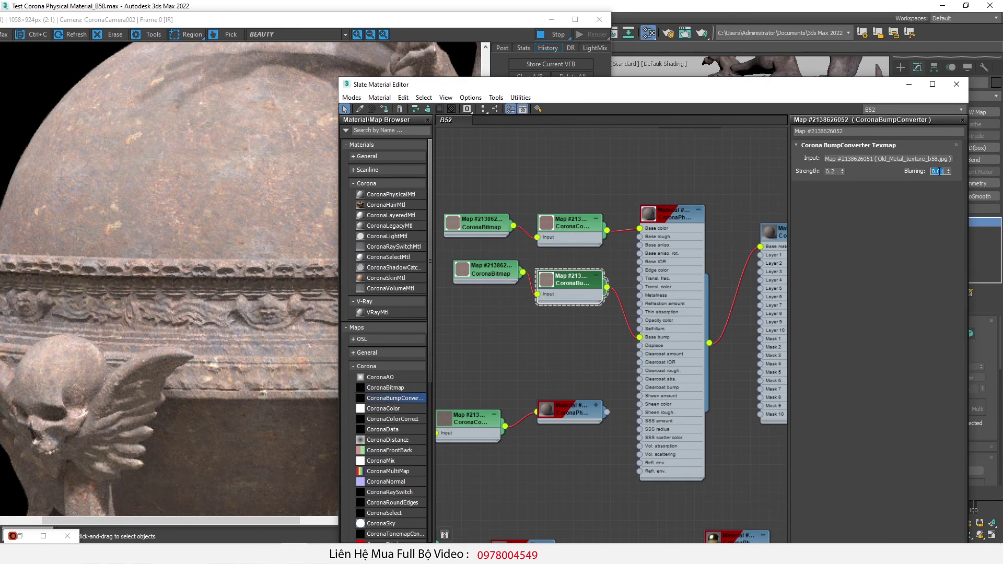
Examine the bump detail on the globe, both on the whole model and up close in the render window
scroll(173, 170, "up", 1)
scroll(174, 170, "down", 1)
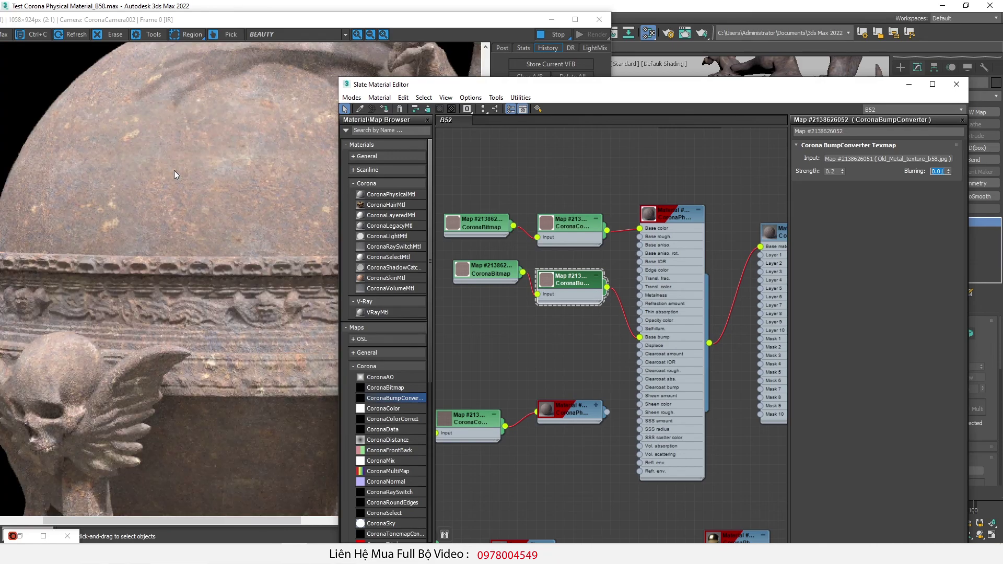
left_click_drag(380, 85, 530, 76)
left_click_drag(423, 21, 462, 15)
scroll(362, 135, "down", 1)
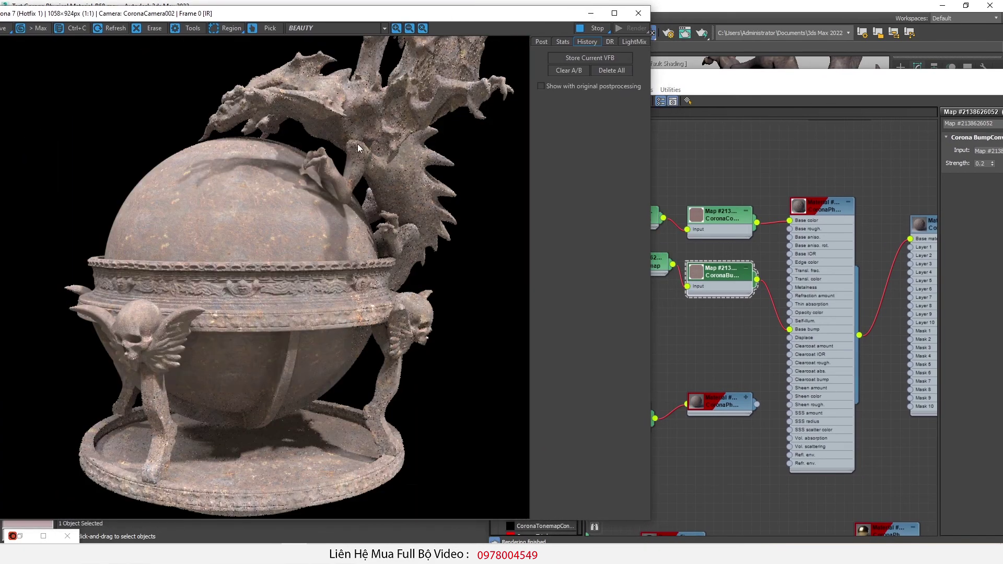
scroll(224, 224, "up", 1)
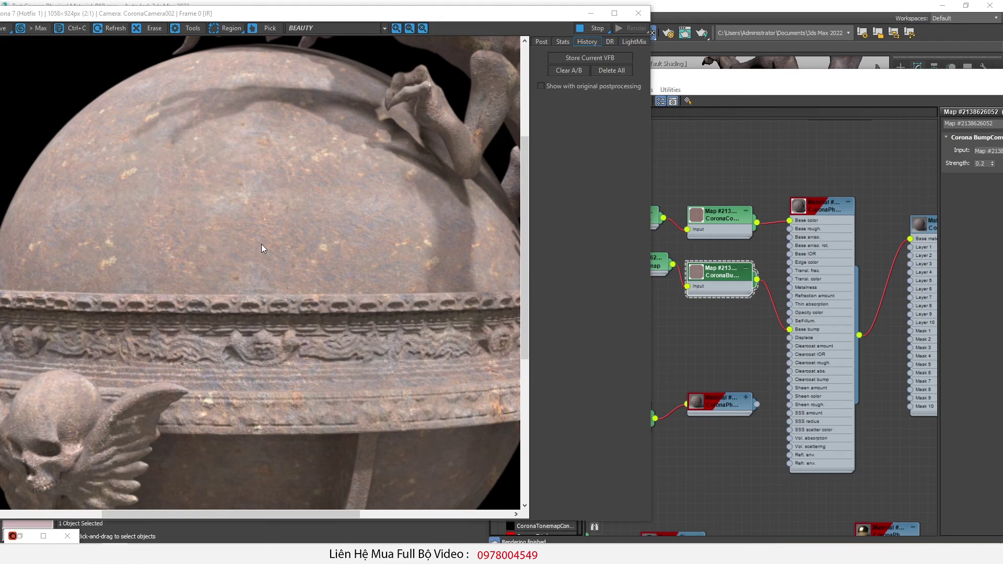
scroll(261, 243, "down", 1)
Set the base texture's color correction to saturation 0.05 and hue -11.259
left_click_drag(0, 83, 646, 111)
left_click_drag(418, 108, 455, 77)
left_click_drag(209, 171, 521, 164)
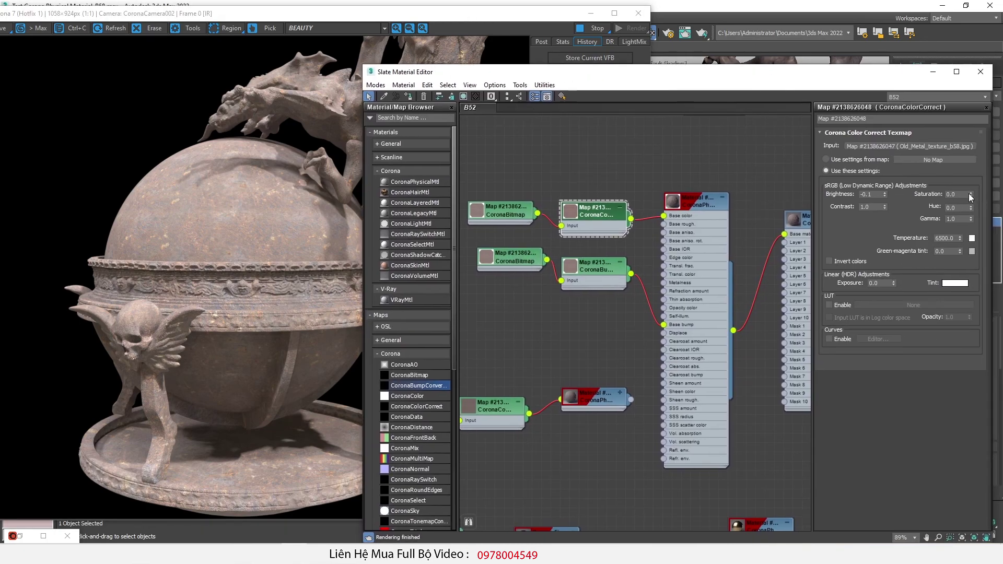
left_click_drag(968, 192, 957, 402)
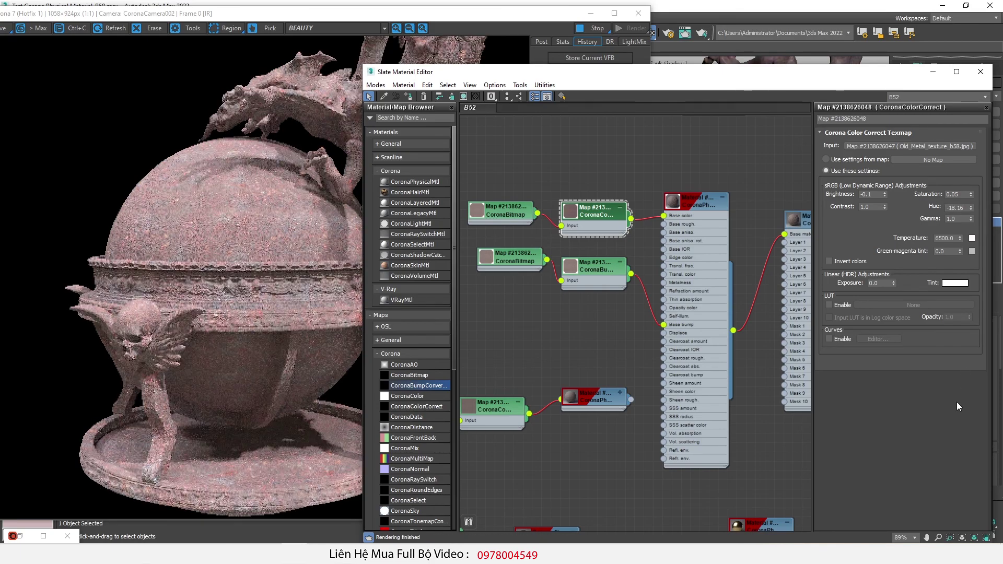
mouse_move(970, 208)
left_mouse_down()
mouse_move(967, 180)
mouse_move(969, 189)
left_mouse_up()
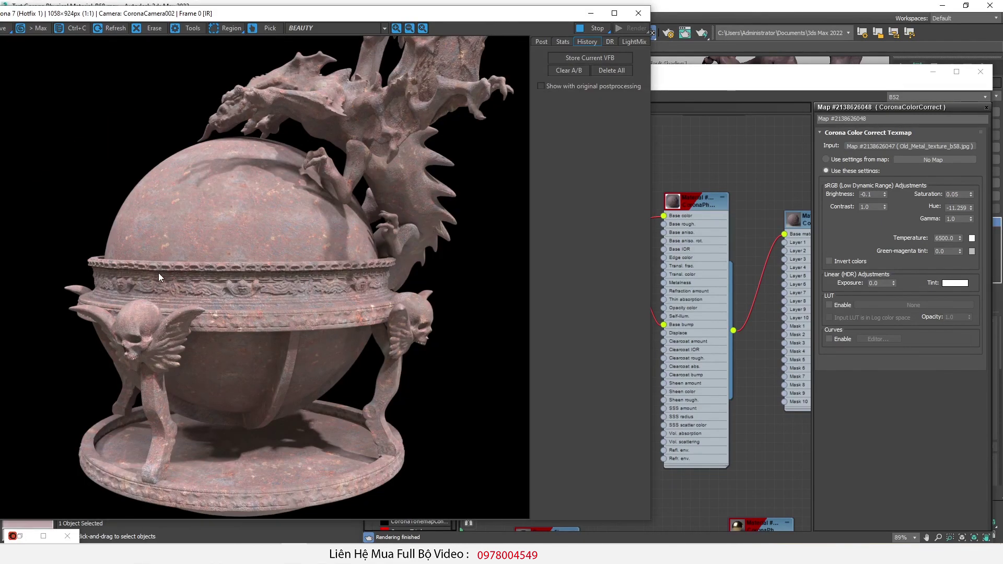
Examine the corrected rust color and bump across the globe and ornaments in the render
scroll(171, 283, "up", 3)
scroll(171, 283, "down", 2)
middle_click_drag(158, 274, 220, 293)
middle_click_drag(174, 235, 227, 224)
middle_click_drag(293, 234, 56, 235)
middle_click_drag(240, 227, 198, 275)
scroll(246, 253, "down", 1)
left_click(713, 77)
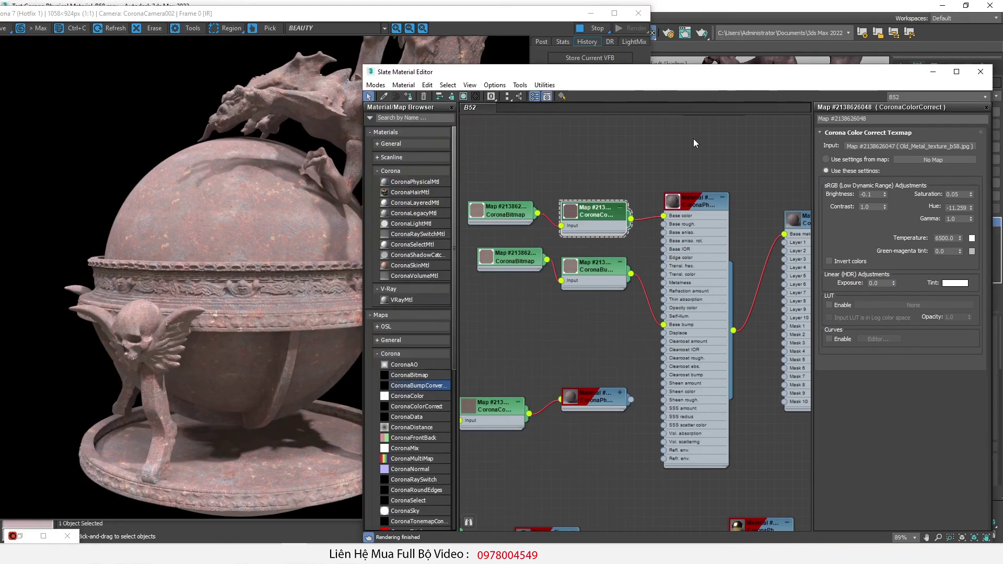
Collapse the base physical material node and connect the copied physical material to Layer 1 of the layered material
scroll(644, 337, "down", 1)
scroll(643, 343, "down", 2)
middle_click_drag(742, 332, 689, 311)
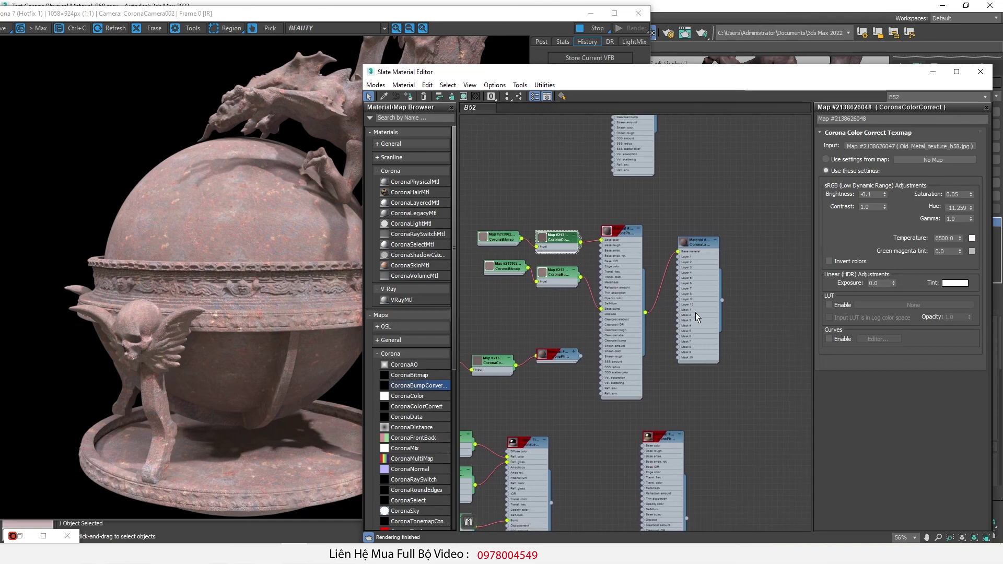
scroll(688, 312, "up", 1)
left_click(631, 215)
left_click_drag(563, 366, 679, 248)
middle_click_drag(668, 258, 759, 208)
left_click_drag(645, 278, 494, 334)
left_click_drag(635, 314, 669, 267)
middle_click_drag(677, 247, 613, 281)
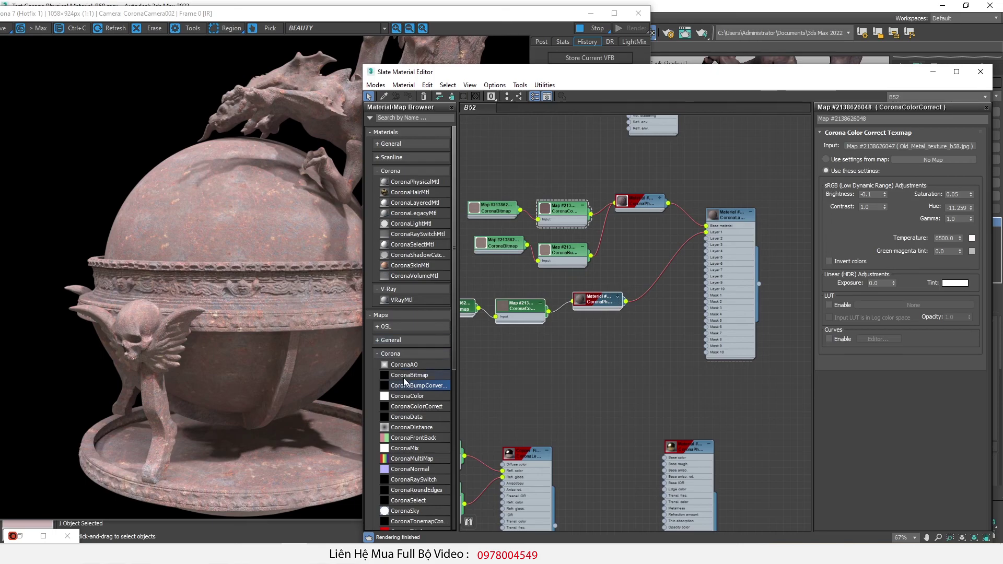
Connect a new CoronaAO map to Mask 1 and swap its colors to white occluded and black unoccluded
left_click_drag(400, 365, 699, 288)
scroll(718, 307, "up", 3)
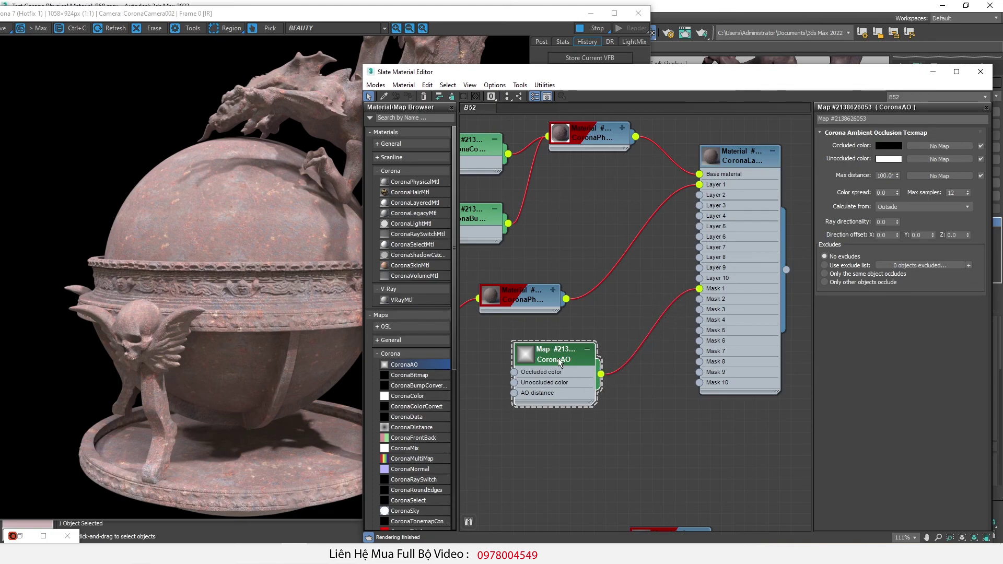
left_click_drag(888, 148, 888, 159)
left_click(619, 312)
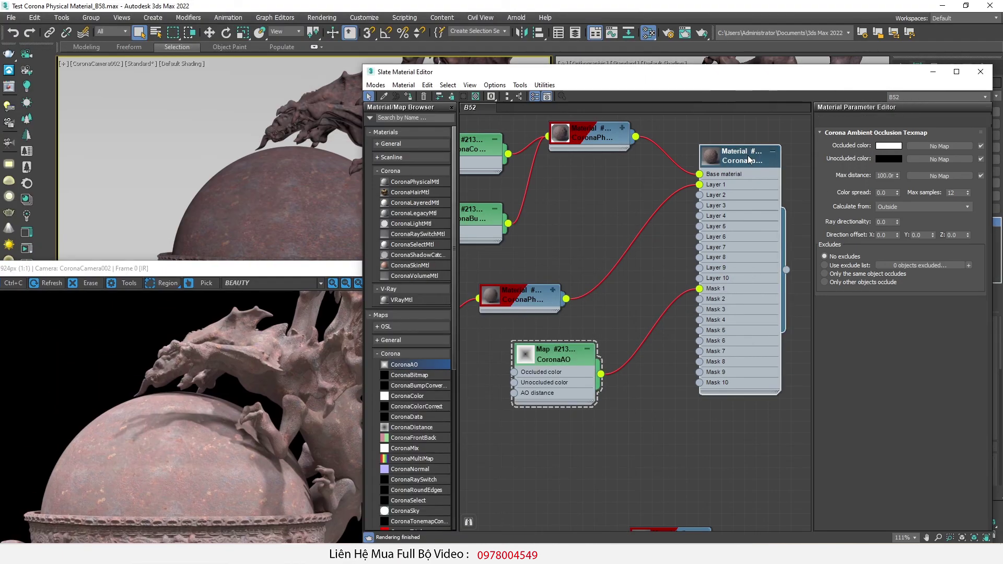
Assign the layered material to the selected model and bring the whole render window into view
double_click(749, 159)
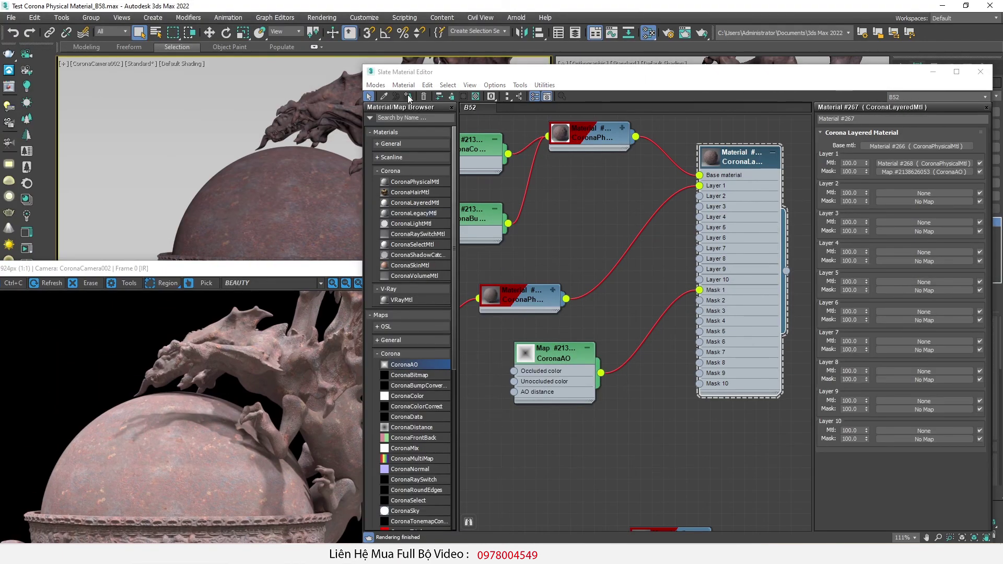
left_click_drag(248, 274, 318, 42)
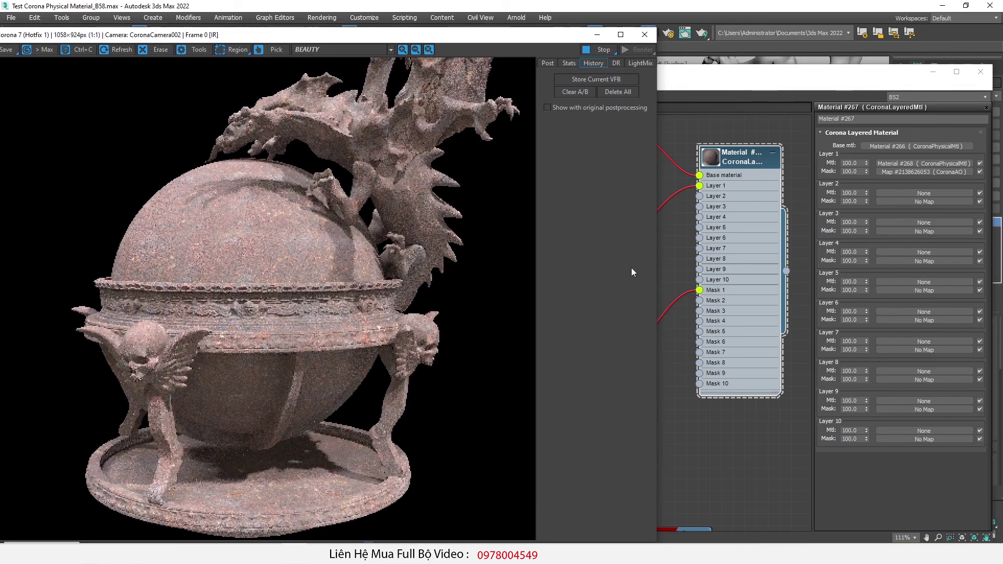
Set the CoronaAO mask's color spread to 0.75
left_click(679, 227)
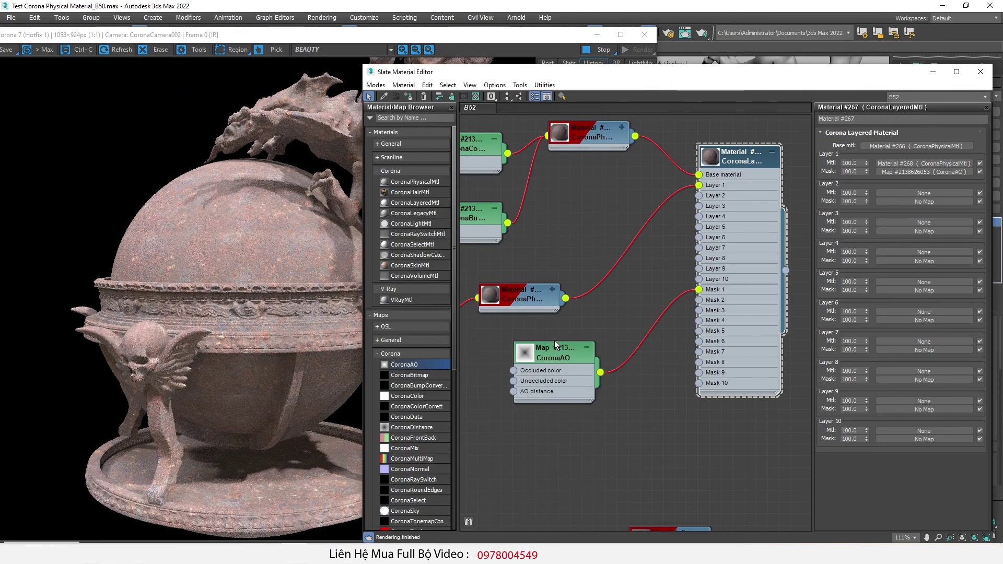
left_click(567, 350)
left_click_drag(896, 193, 895, 159)
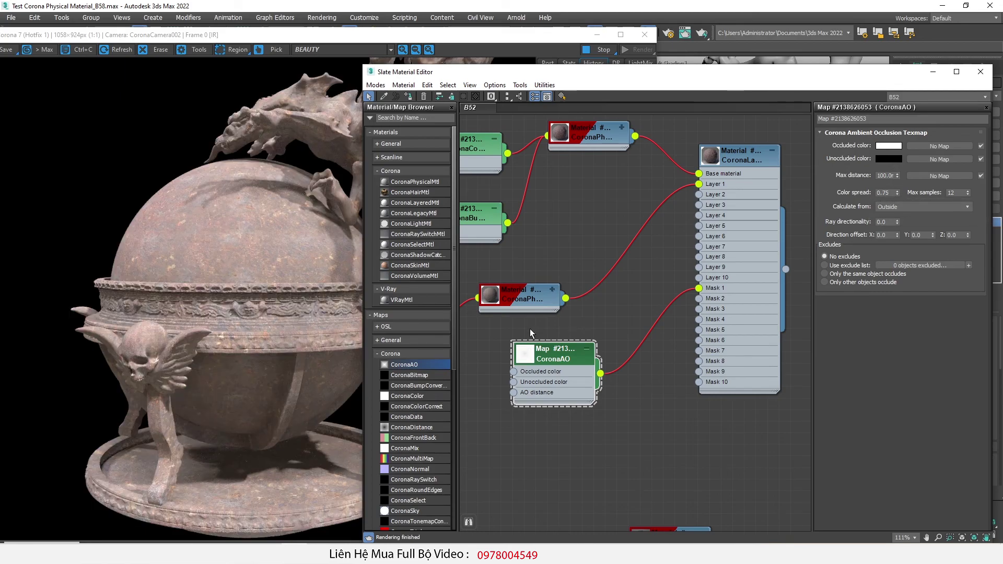
Disconnect the color correct map from the Layer 1 physical material's base color and set that color to blue (RGB 2, 14, 255)
middle_click_drag(513, 327, 679, 279)
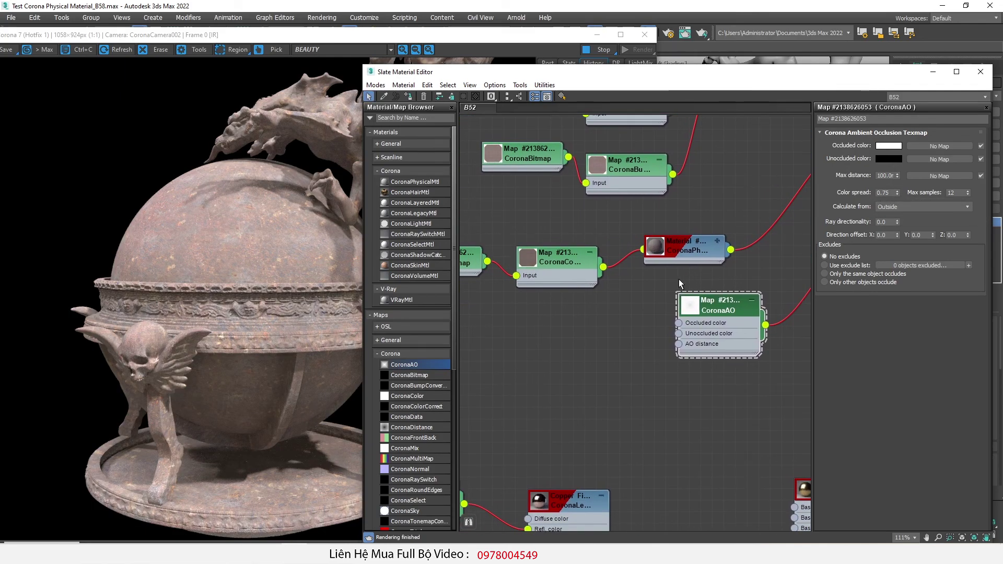
double_click(644, 253)
left_click_drag(643, 265, 475, 226)
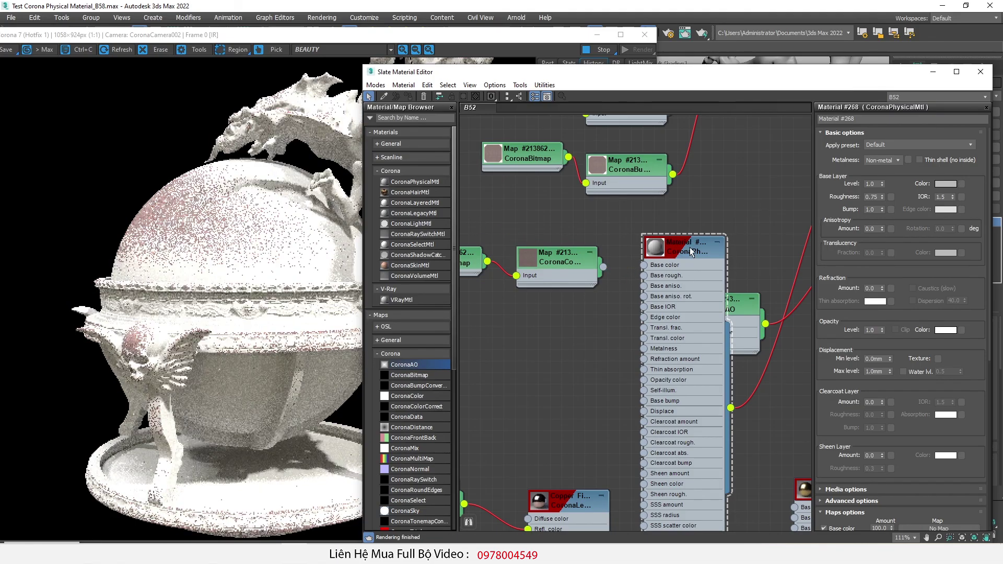
left_click(946, 183)
left_click(270, 68)
left_click_drag(270, 68, 266, 68)
left_click(404, 111)
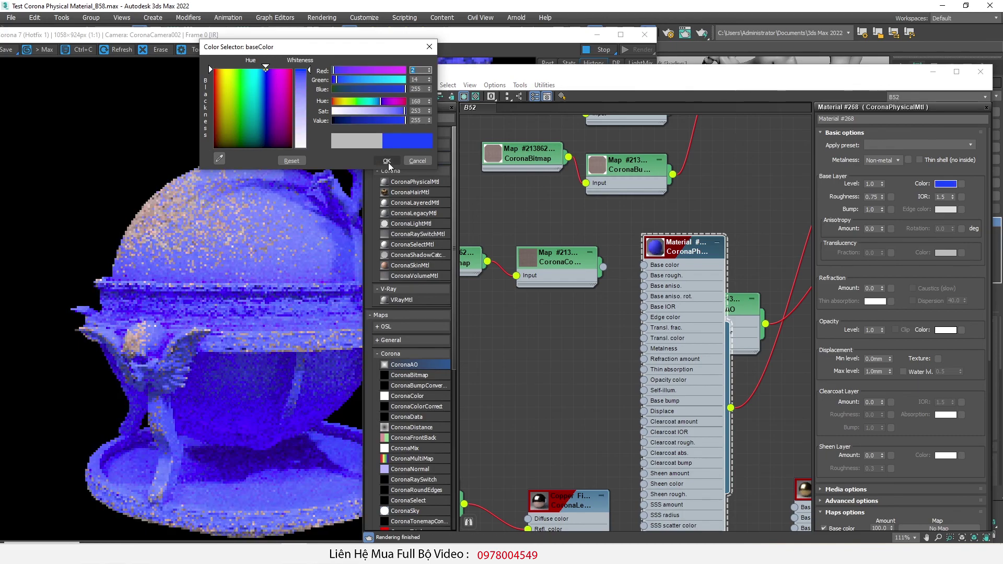
left_click(386, 161)
left_click(717, 243)
Set the CoronaAO mask's max distance to 10 mm
scroll(569, 311, "down", 2)
middle_click_drag(714, 310, 565, 357)
left_click(537, 347)
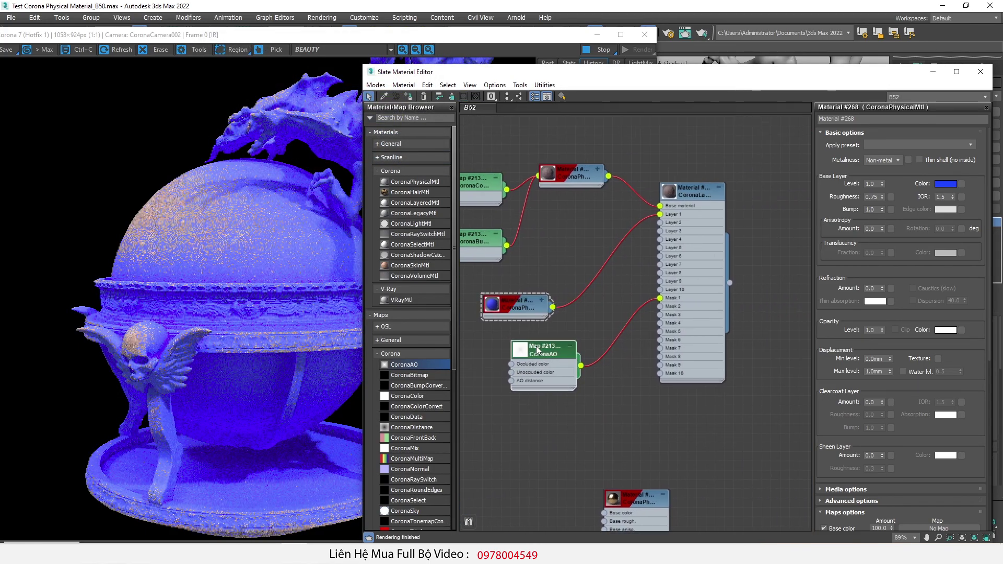
double_click(538, 349)
type("10")
key("Return")
Create a new CoronaBitmap map and connect it to the AO distance input of the CoronaAO mask
middle_click_drag(499, 383, 659, 366)
left_click_drag(428, 375, 644, 380)
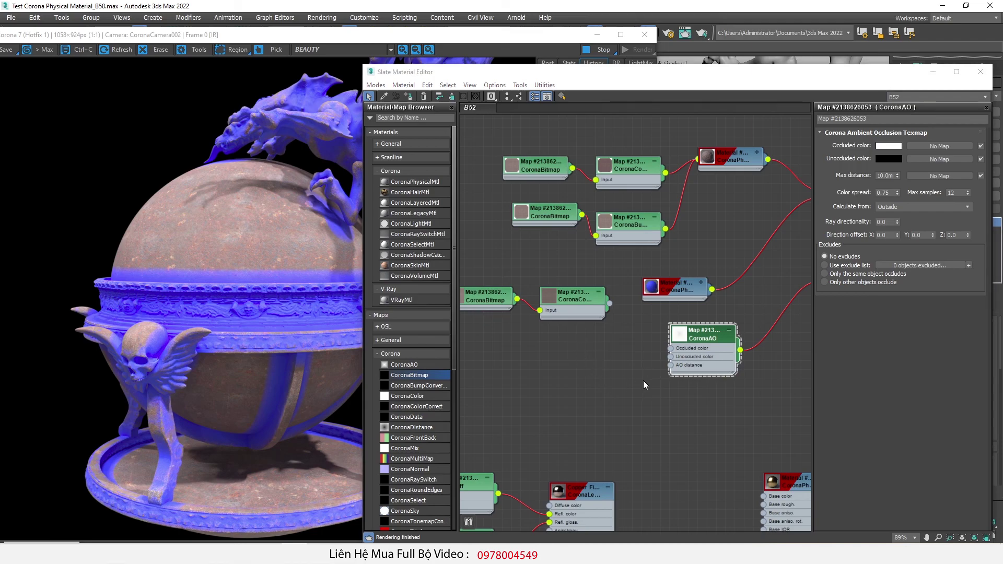
left_click(750, 315)
scroll(634, 335, "up", 2)
double_click(728, 333)
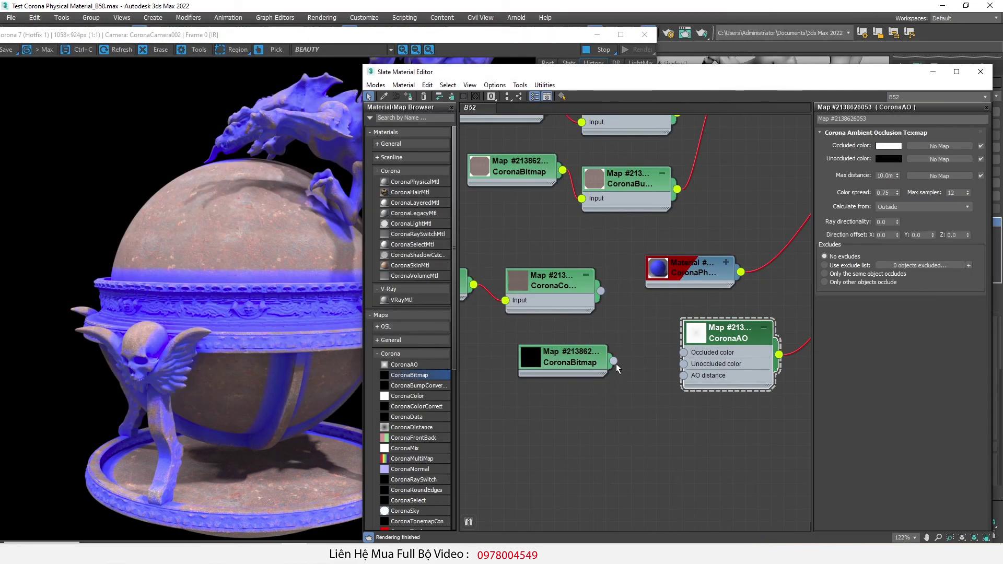
left_click_drag(644, 383, 683, 375)
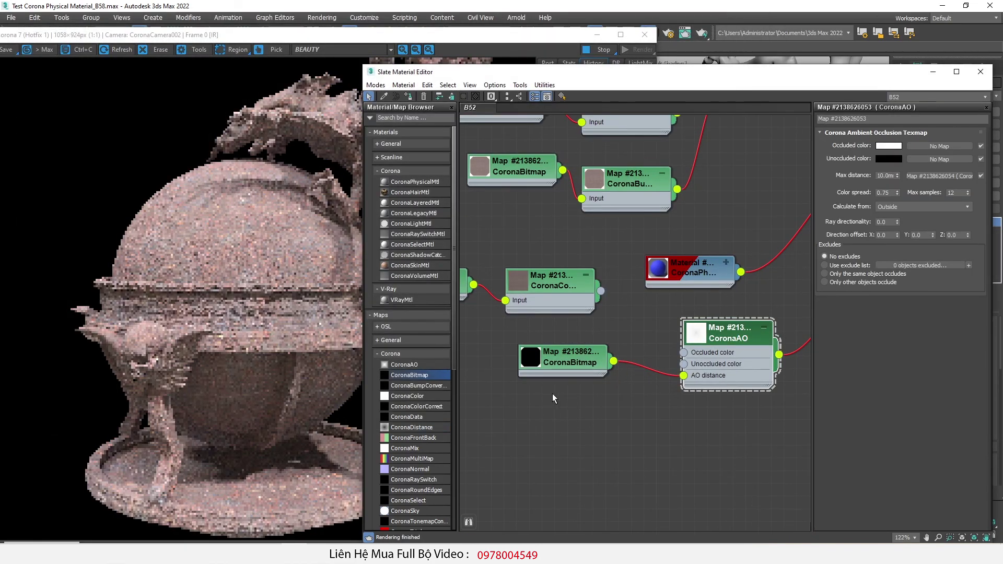
Load DirtTexture (20).png into the AO distance bitmap and enable its display in the viewport
left_click(569, 360)
left_click_drag(0, 84, 225, 80)
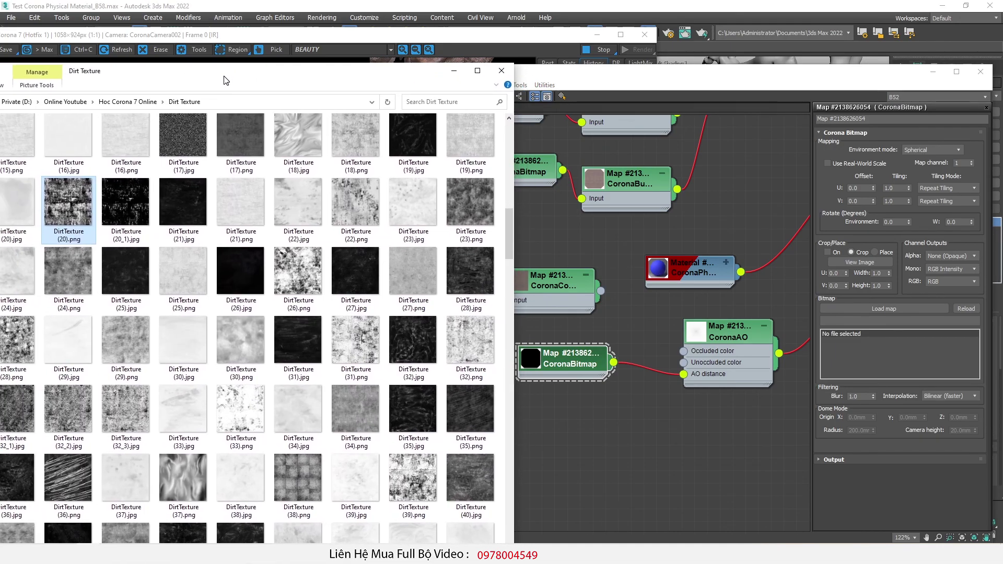
left_click_drag(66, 208, 875, 314)
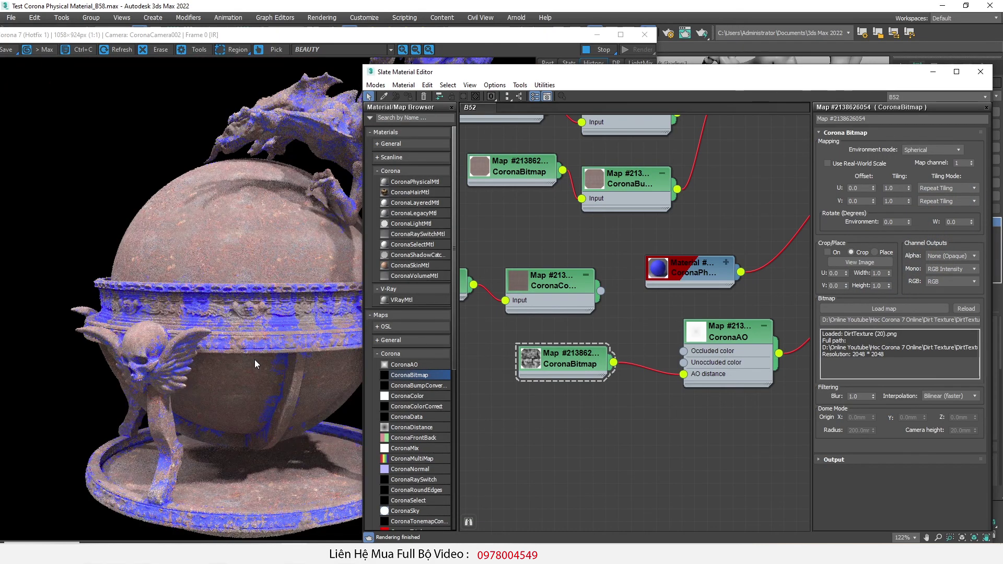
left_click(463, 96)
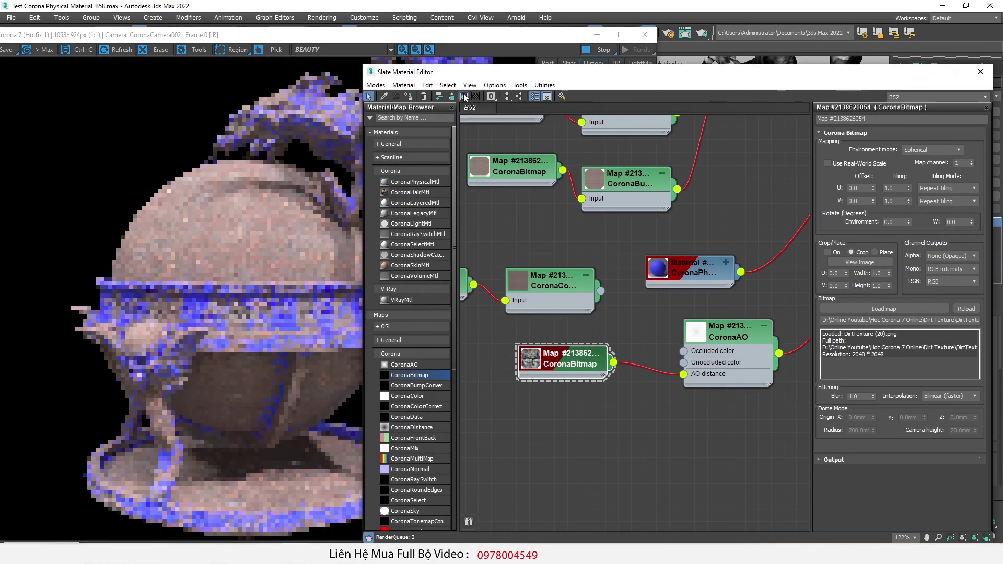
mouse_move(348, 39)
left_mouse_down()
mouse_move(266, 395)
mouse_move(318, 193)
mouse_move(308, 342)
mouse_move(329, 36)
left_mouse_up()
left_click_drag(661, 87, 707, 103)
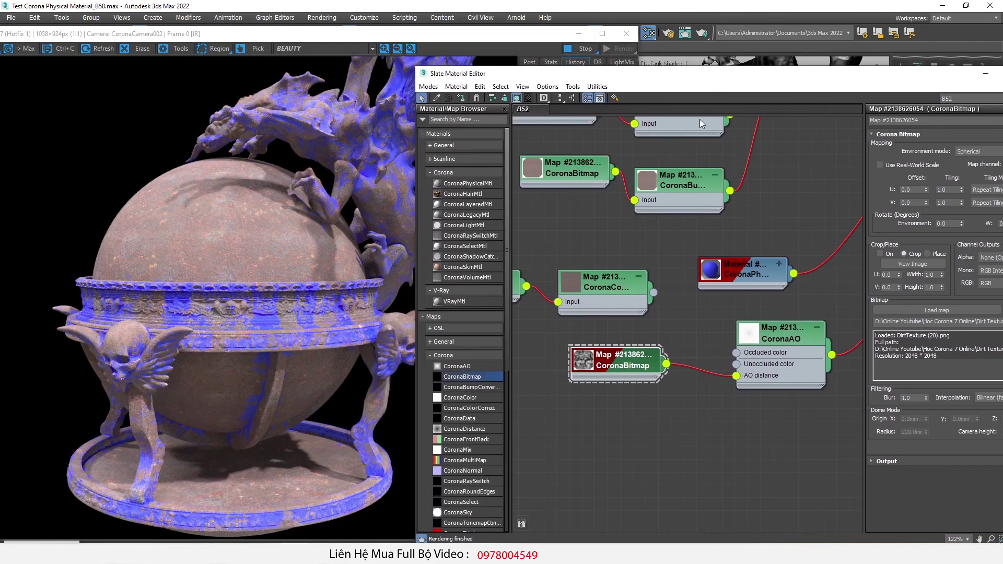
Replace the AO distance bitmap's image with DirtTexture (103).jpg from the Dirt Texture folder and check the render
left_click(92, 553)
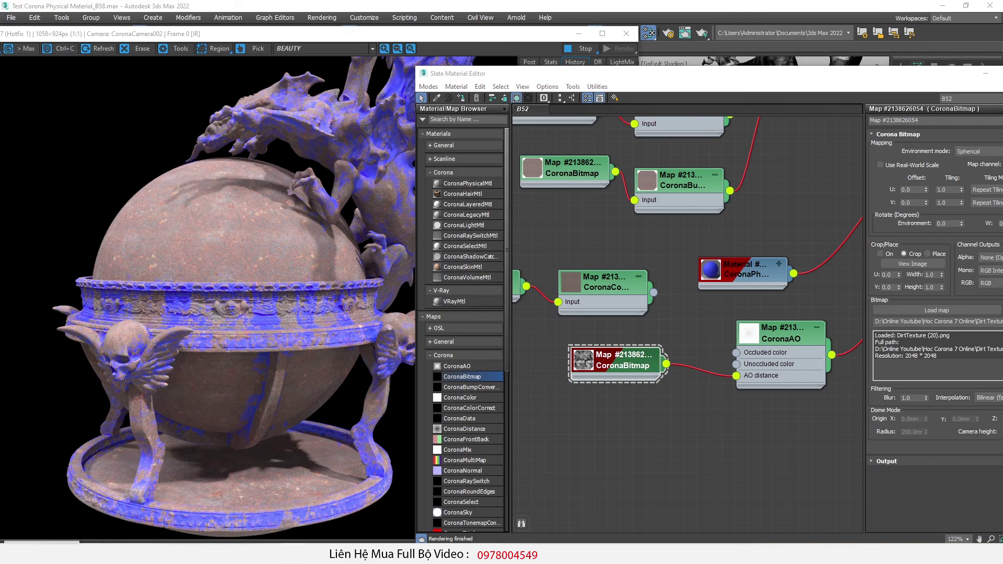
left_click(63, 511)
left_click_drag(267, 74, 311, 37)
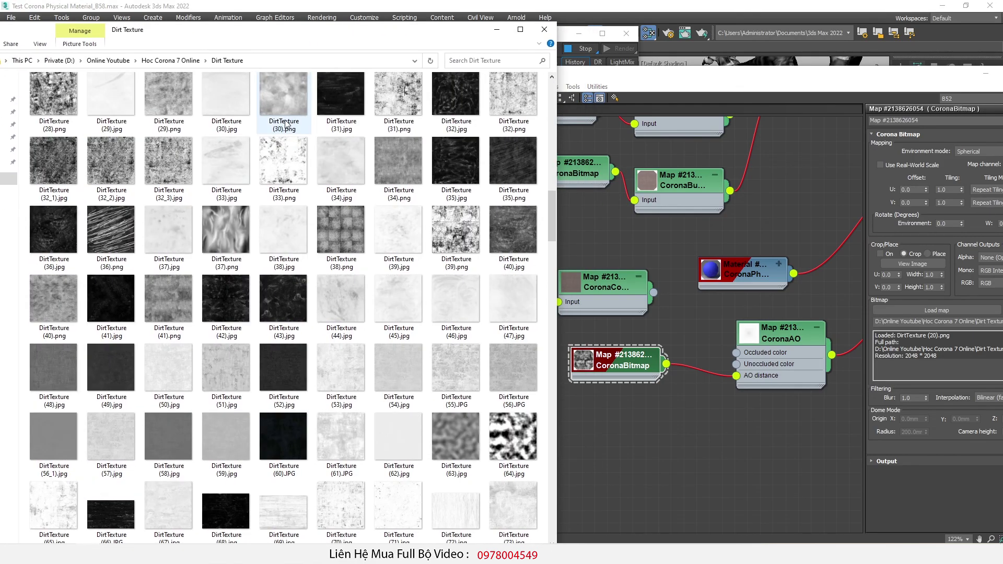
scroll(206, 196, "down", 10)
double_click(173, 361)
left_click(825, 72)
left_click_drag(166, 364, 910, 338)
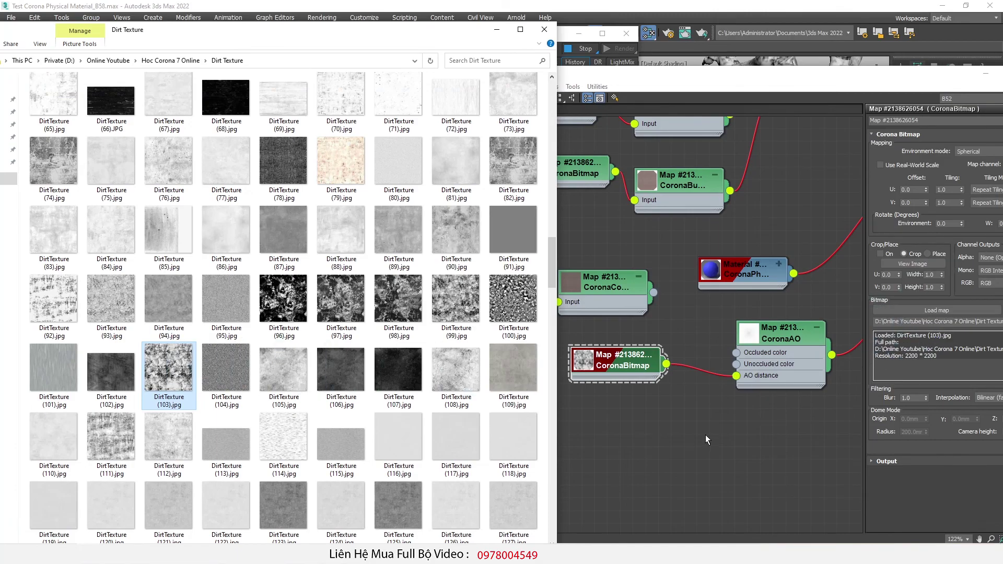
left_click(713, 427)
left_click(227, 339)
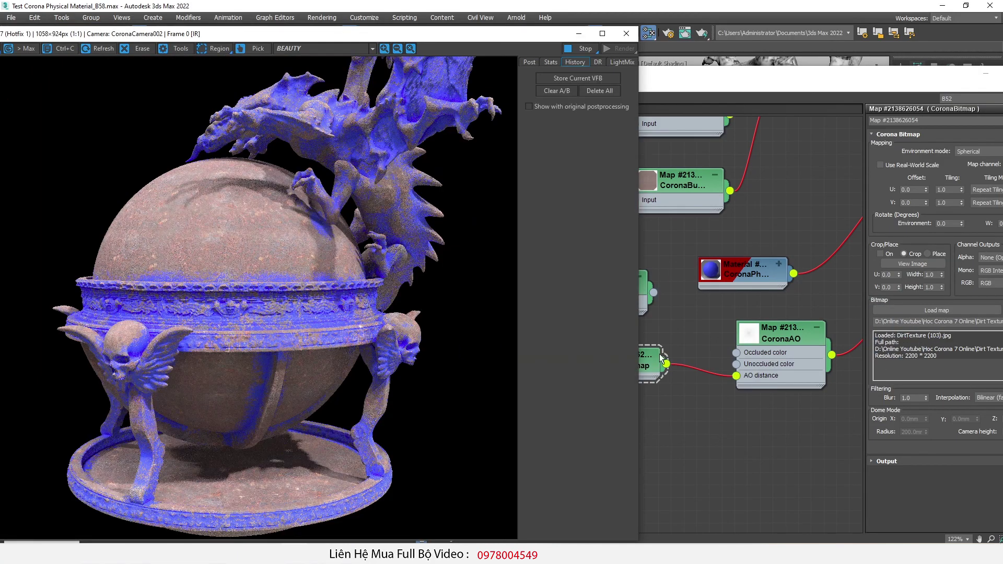
Set the CoronaAO mask's color spread to 1.0
left_click(700, 410)
left_click_drag(524, 74, 456, 70)
scroll(506, 287, "down", 2)
double_click(629, 320)
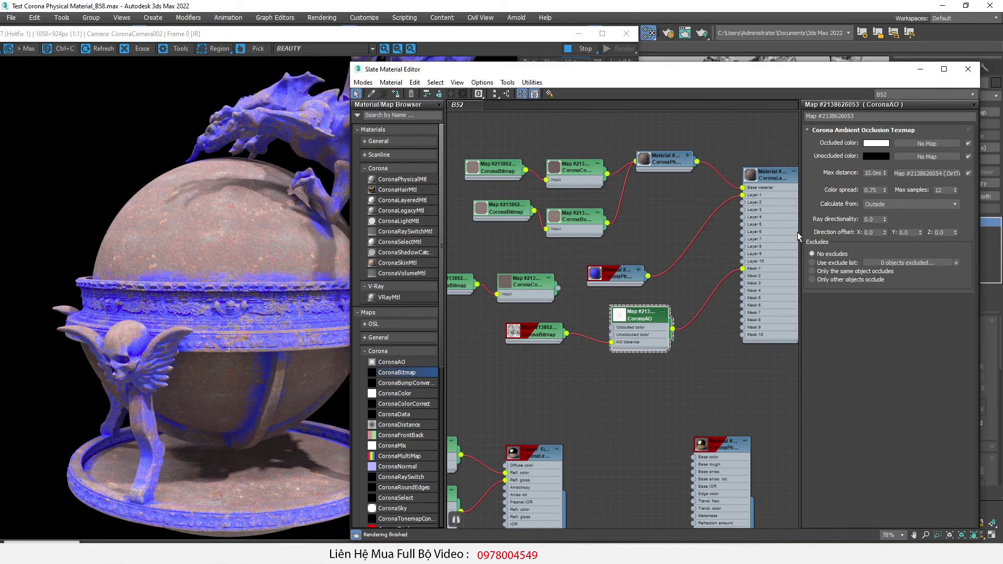
left_click_drag(883, 191, 896, 84)
Reconnect the color correct map to the Layer 1 physical material's base color and collapse the material node
middle_click_drag(596, 260, 662, 277)
scroll(694, 228, "up", 2)
left_click(700, 258)
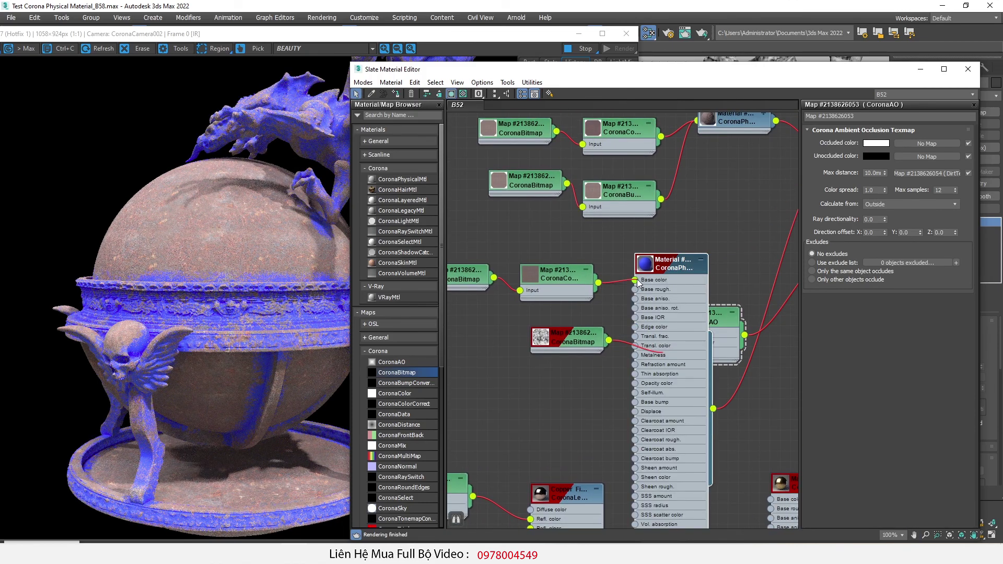
left_click_drag(636, 282, 635, 280)
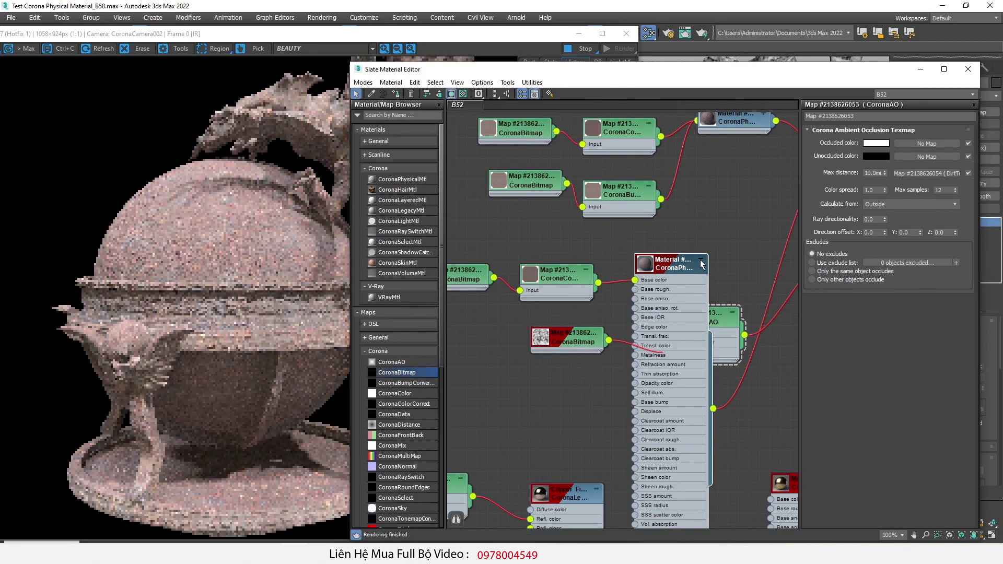
left_click(700, 260)
scroll(230, 321, "up", 1)
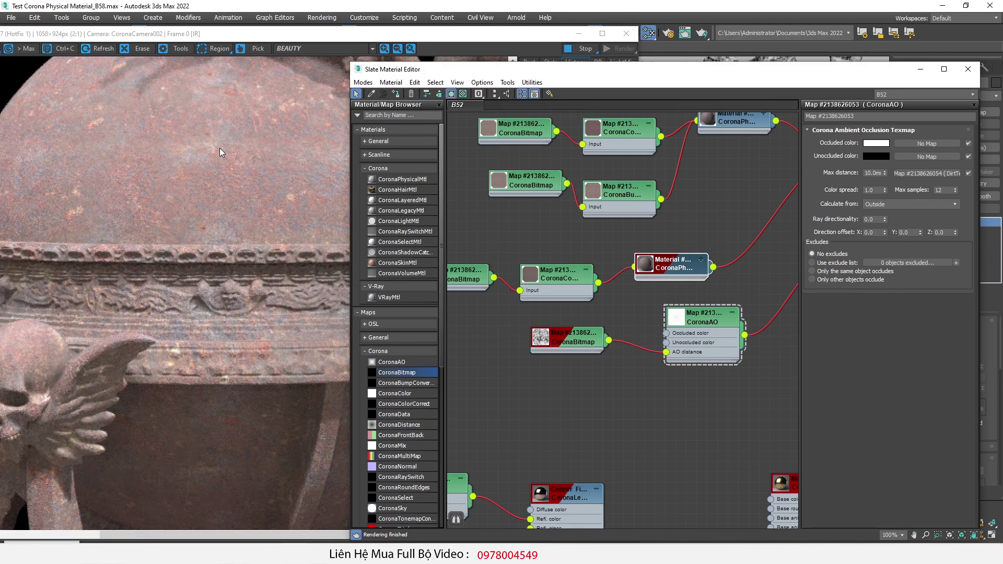
Lower the brightness of the Layer 1 material's color correct map to -0.7 and check the render
scroll(632, 192, "down", 3)
mouse_move(682, 199)
middle_mouse_down()
mouse_move(652, 226)
mouse_move(680, 210)
middle_mouse_up()
scroll(588, 245, "up", 2)
left_click(593, 247)
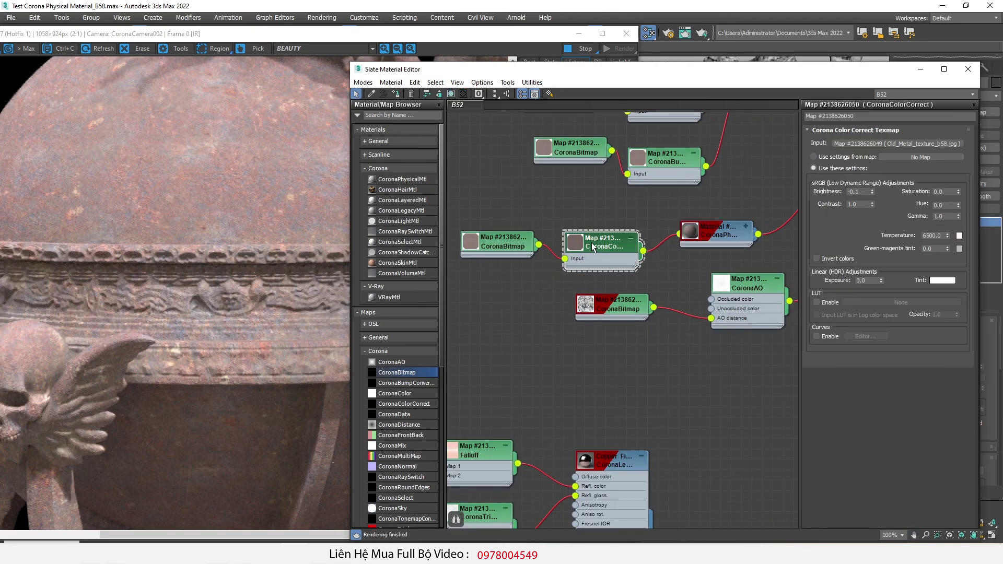
left_click_drag(872, 192, 873, 226)
left_click_drag(388, 69, 425, 72)
left_click_drag(348, 35, 396, 22)
scroll(290, 169, "down", 1)
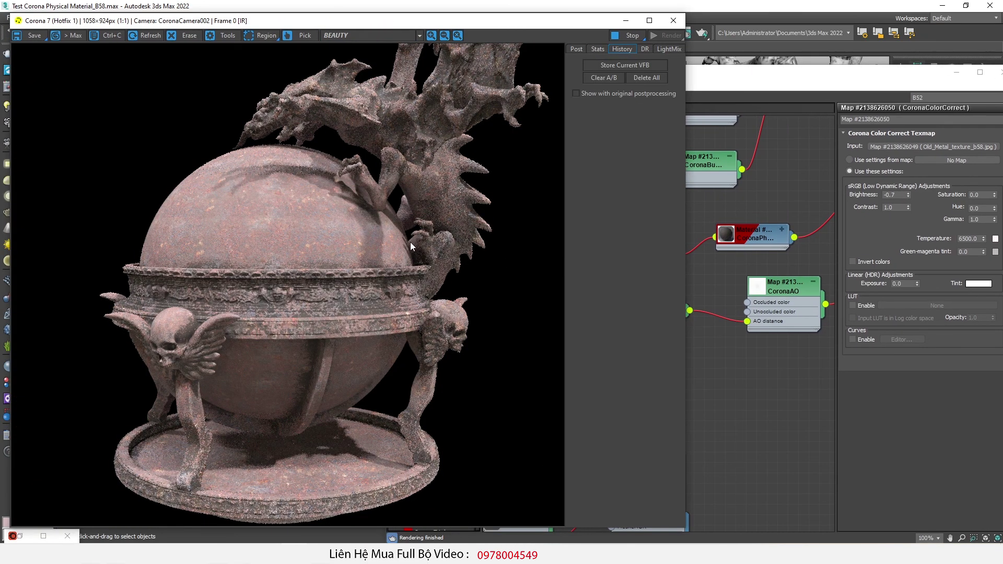
scroll(295, 299, "up", 1)
scroll(294, 299, "down", 1)
Set the CoronaAO mask's max distance to 30 mm
left_click_drag(731, 73, 673, 68)
double_click(727, 282)
left_click(855, 171)
type("30")
key("Return")
Set the brightness of the Layer 1 material's color correct map to -0.46
left_click(609, 236)
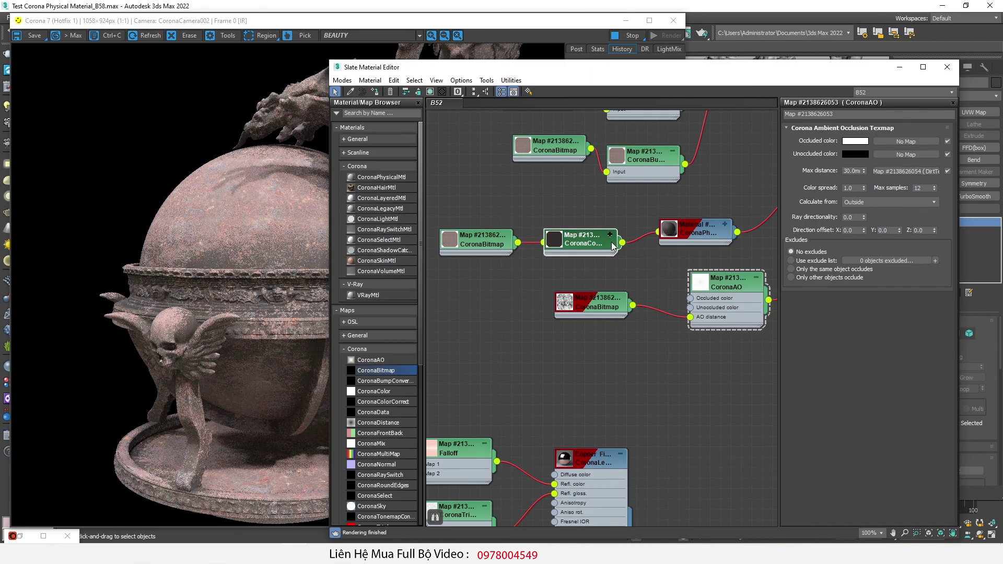
left_click(613, 246)
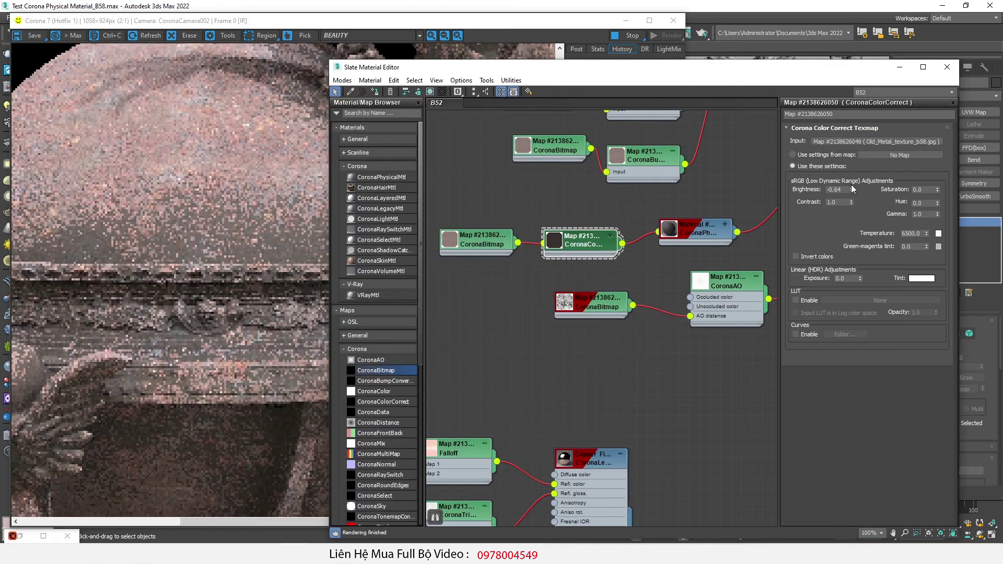
left_click_drag(852, 188, 852, 183)
Examine the rust and dirt on the rendered sphere and ornamental band, from the full model and up close
left_click(256, 240)
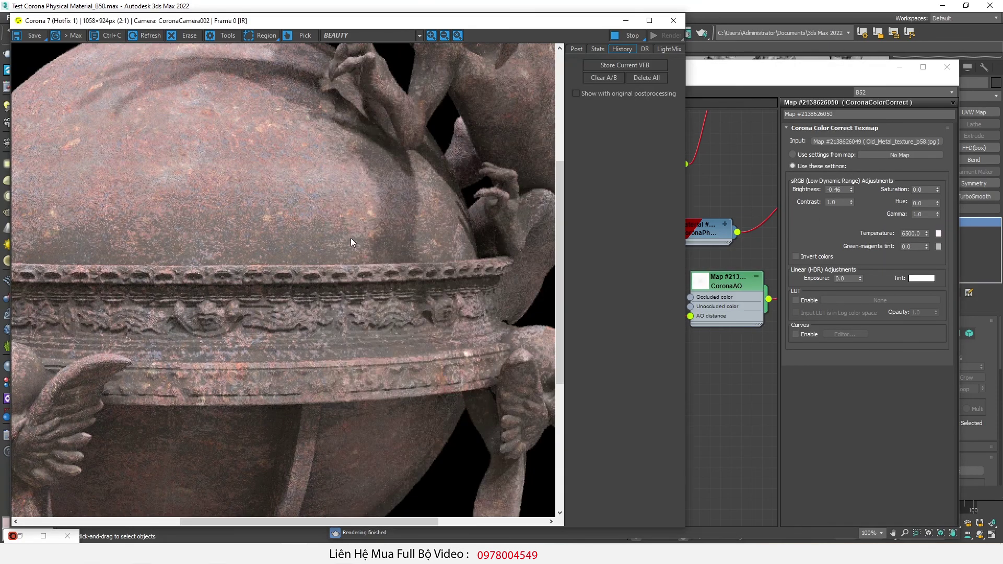
scroll(256, 239, "down", 1)
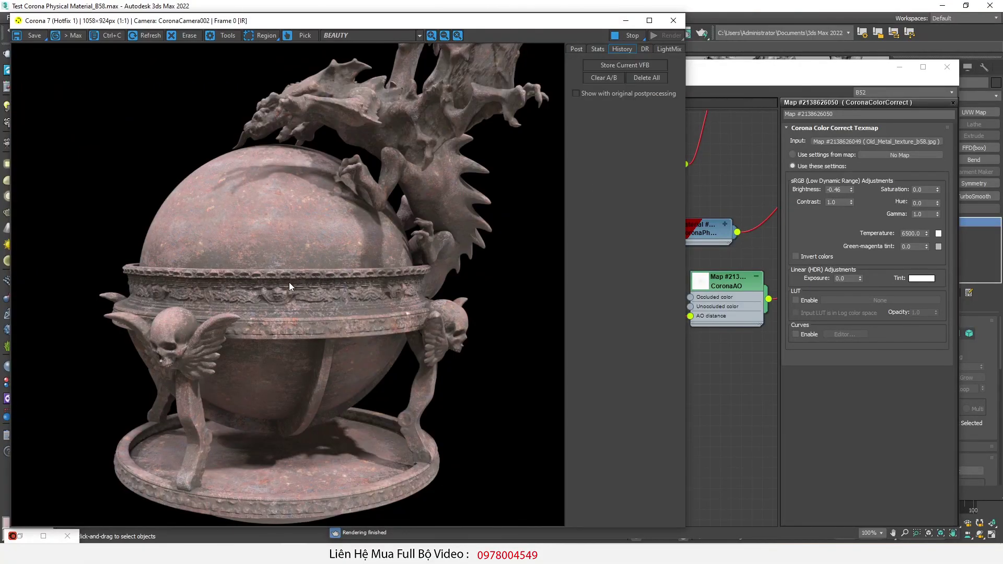
scroll(289, 281, "up", 1)
left_click_drag(187, 264, 281, 343)
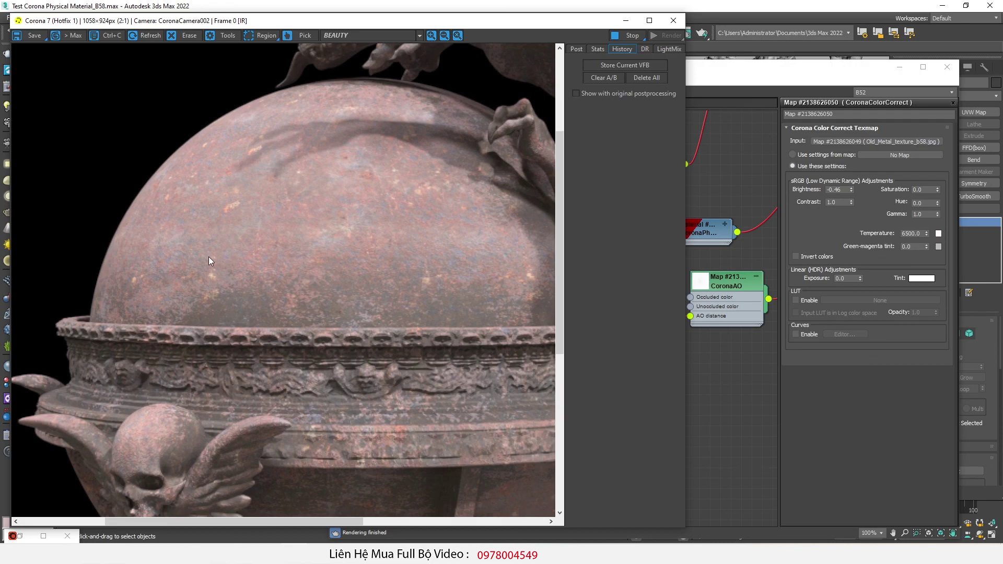
left_click_drag(307, 241, 264, 252)
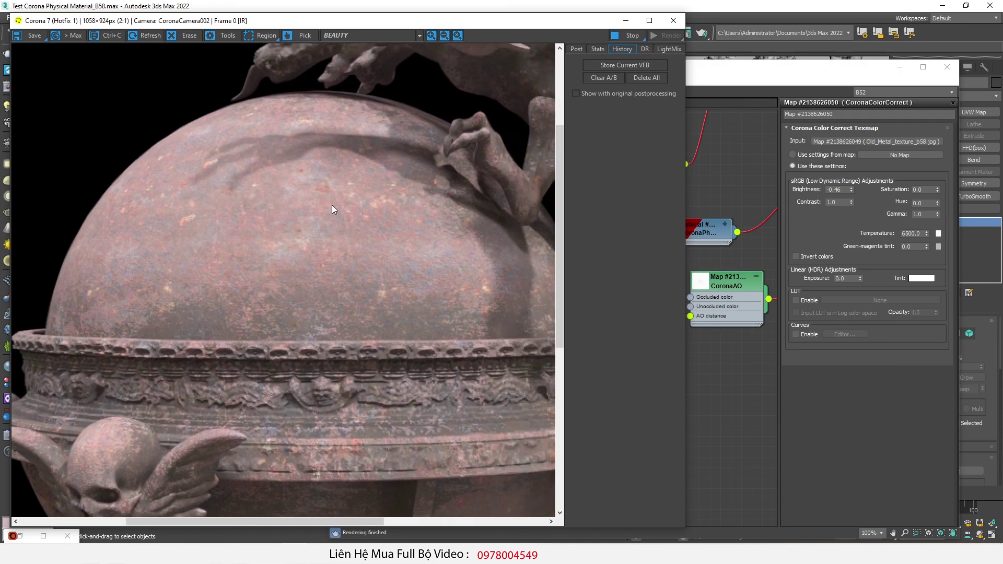
left_click(710, 180)
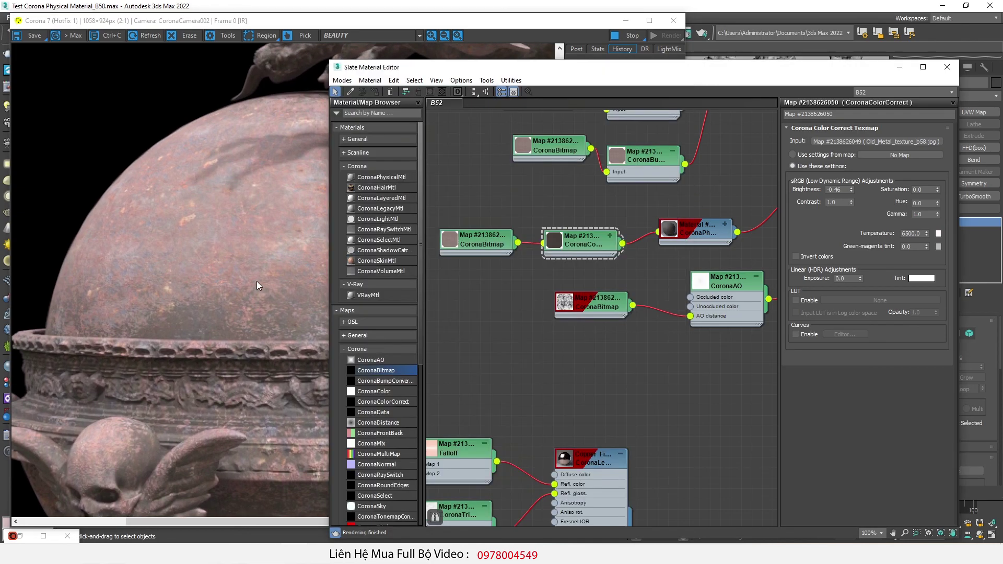
scroll(650, 253, "down", 2)
middle_click_drag(741, 212, 565, 278)
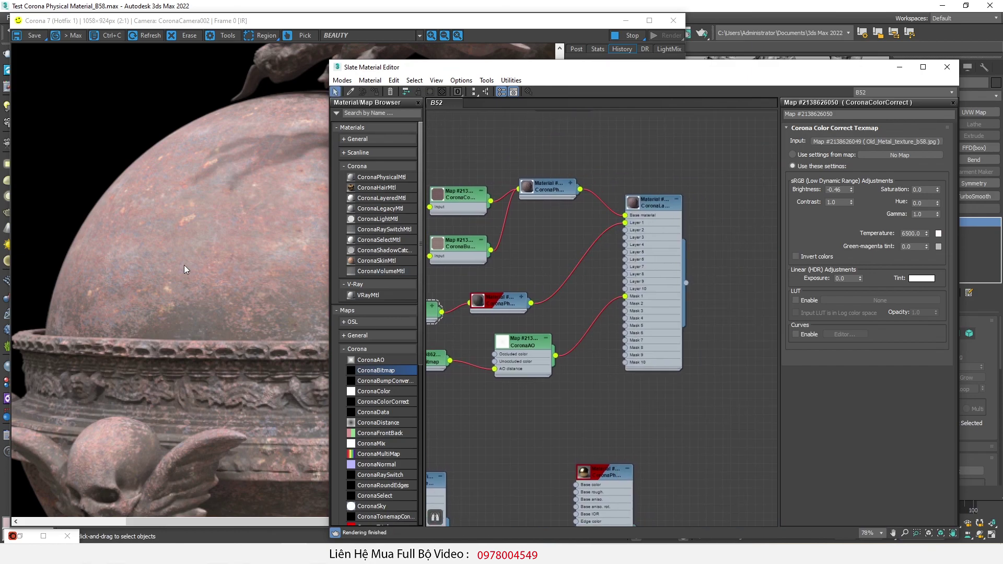
scroll(184, 265, "up", 1)
left_click(206, 258)
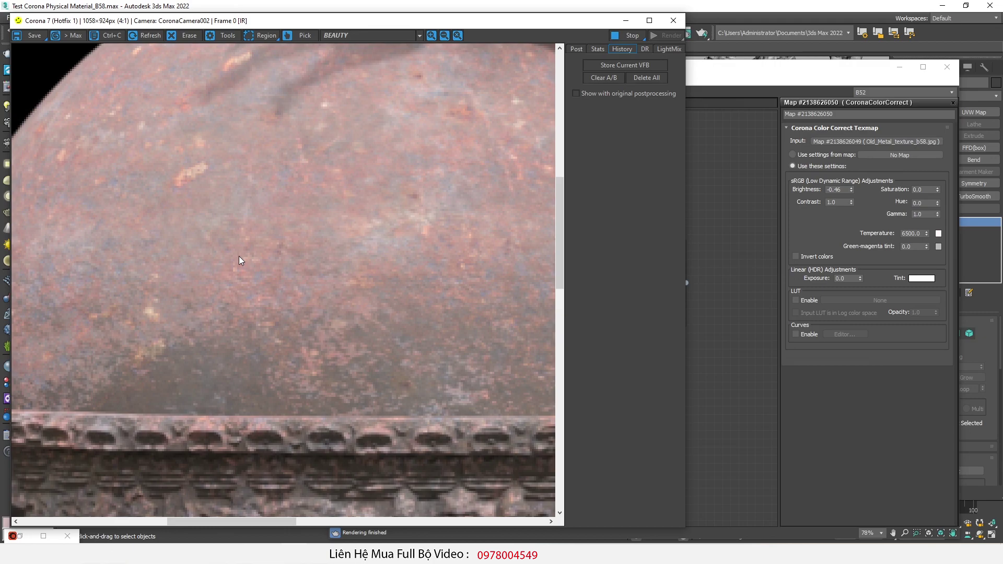
scroll(239, 261, "down", 1)
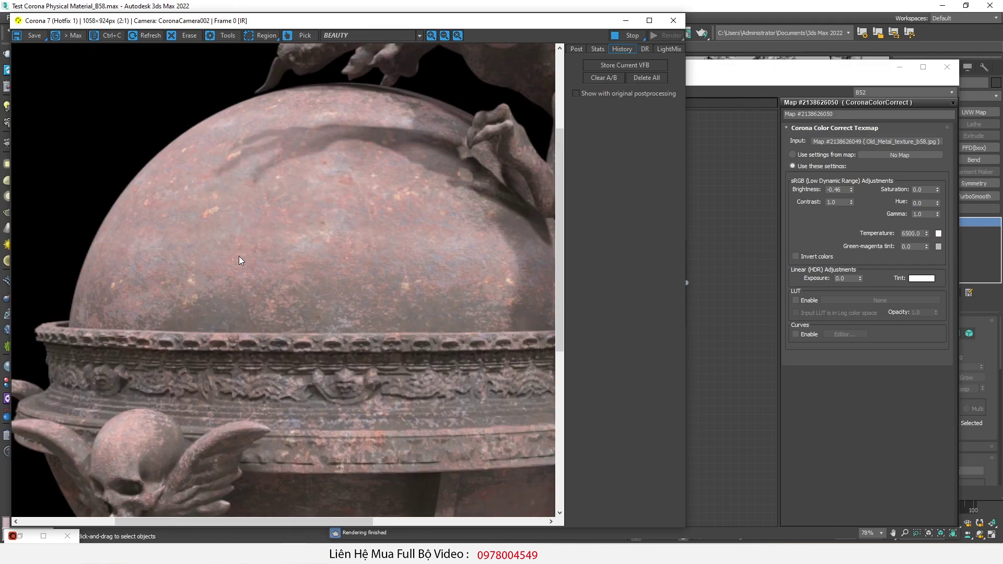
Set the strength of the base material's CoronaBumpConverter to 0.4 and check the surface relief in the render
left_click(735, 231)
left_click_drag(542, 77, 657, 102)
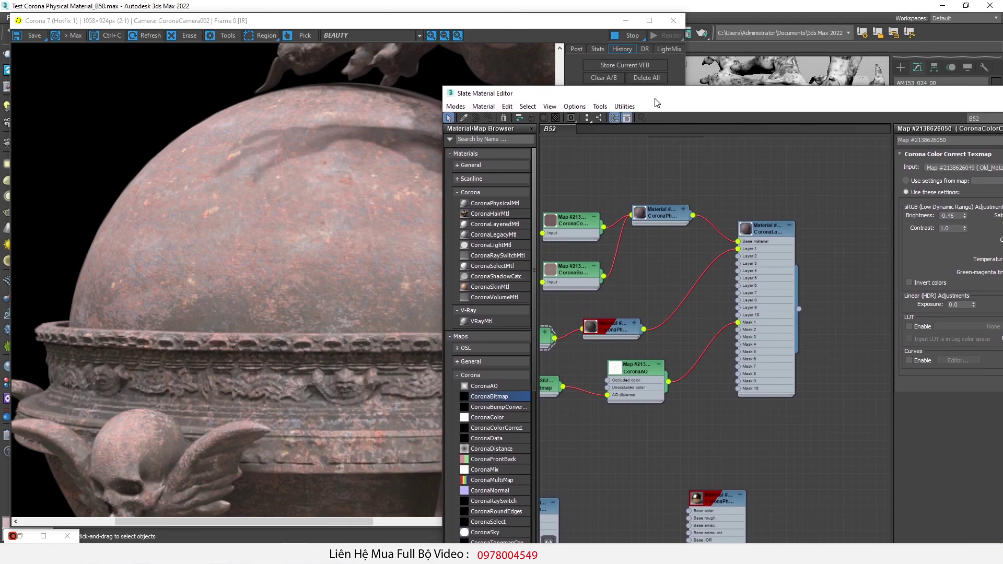
middle_click_drag(648, 235, 697, 226)
double_click(697, 226)
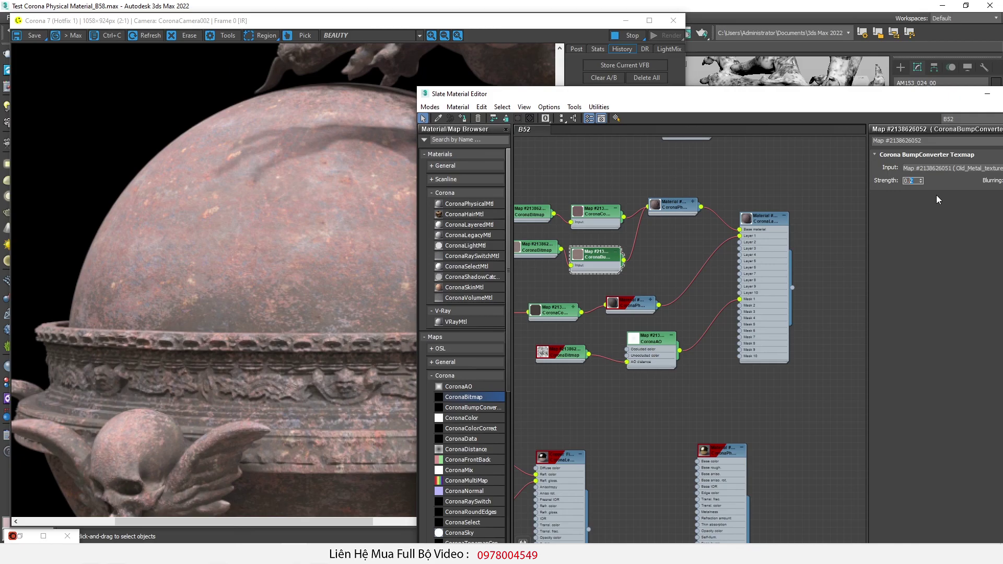
key("Return")
scroll(165, 300, "up", 1)
middle_click_drag(135, 414, 138, 349)
scroll(138, 350, "down", 1)
scroll(153, 370, "down", 1)
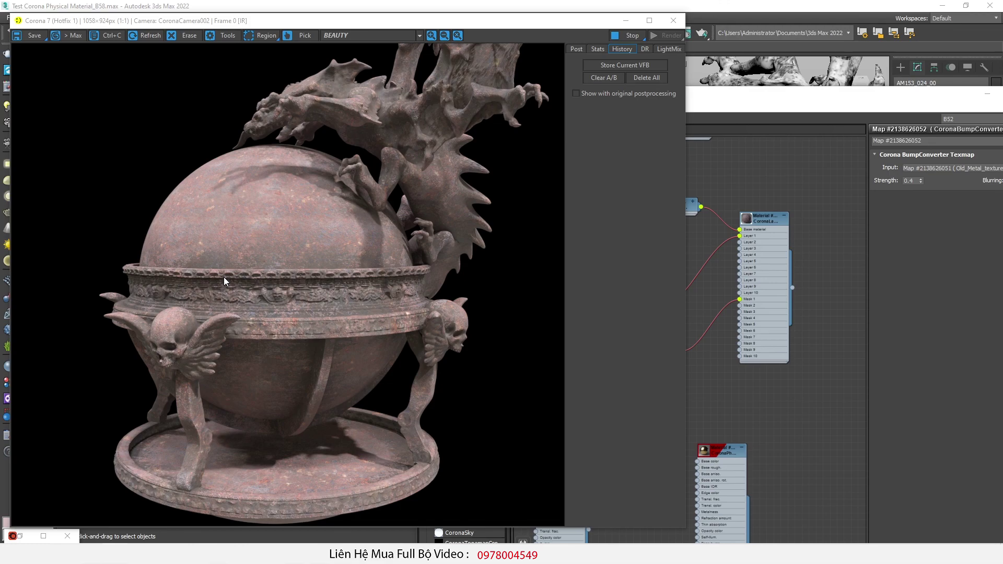
scroll(224, 279, "up", 1)
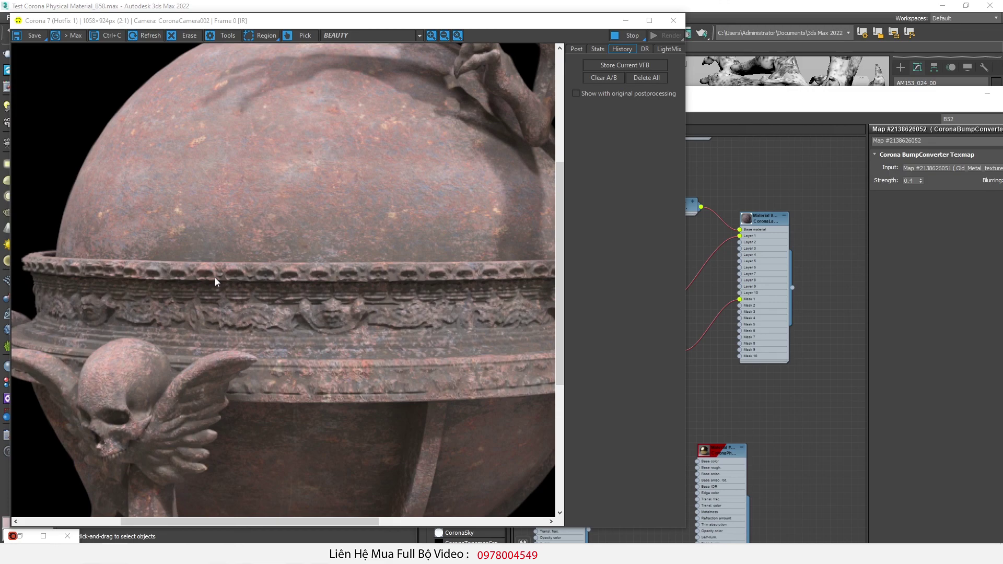
Stop the interactive render and open the render setup at the output size's image aspect lock
scroll(214, 277, "down", 1)
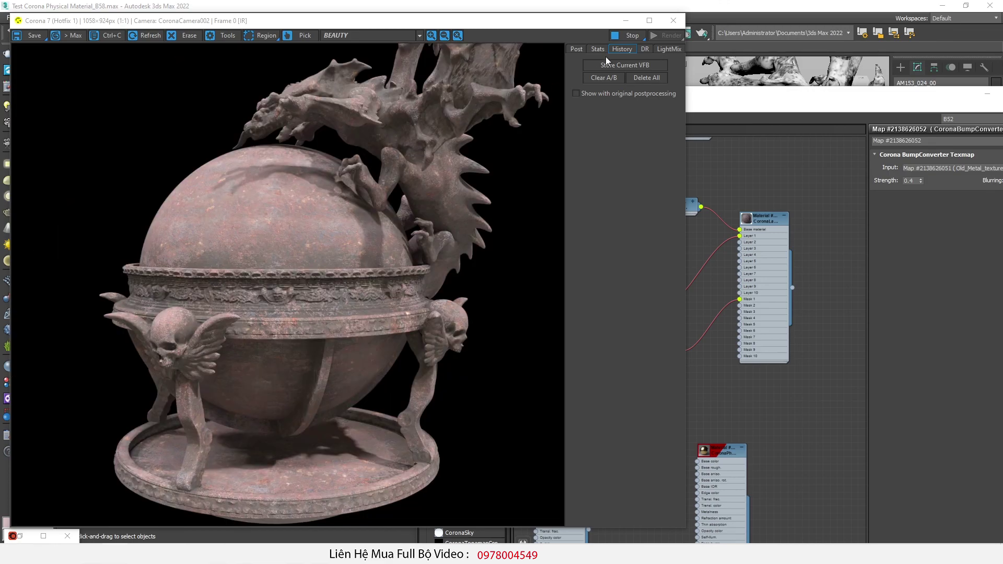
left_click(621, 35)
left_click_drag(574, 20, 571, 94)
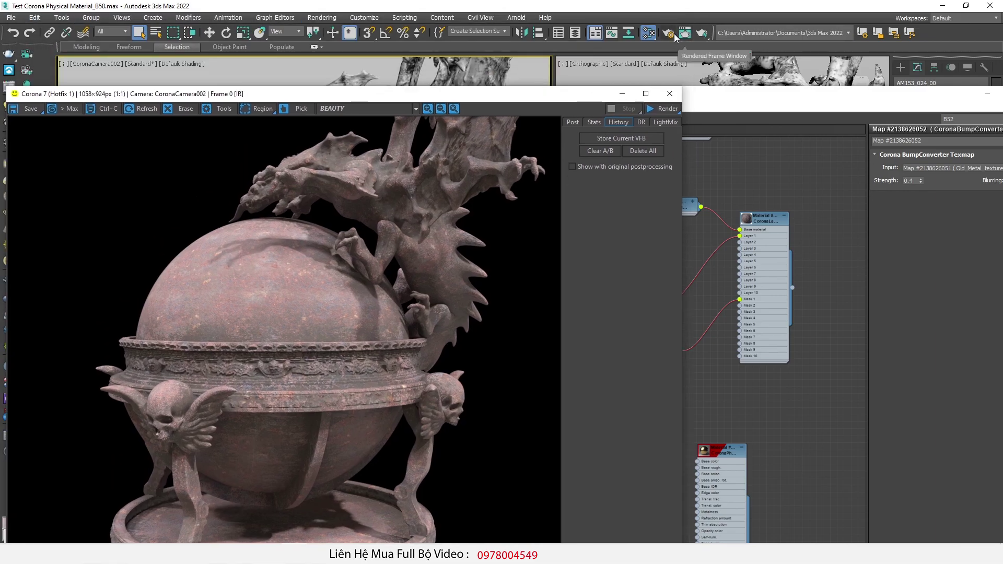
key("F10")
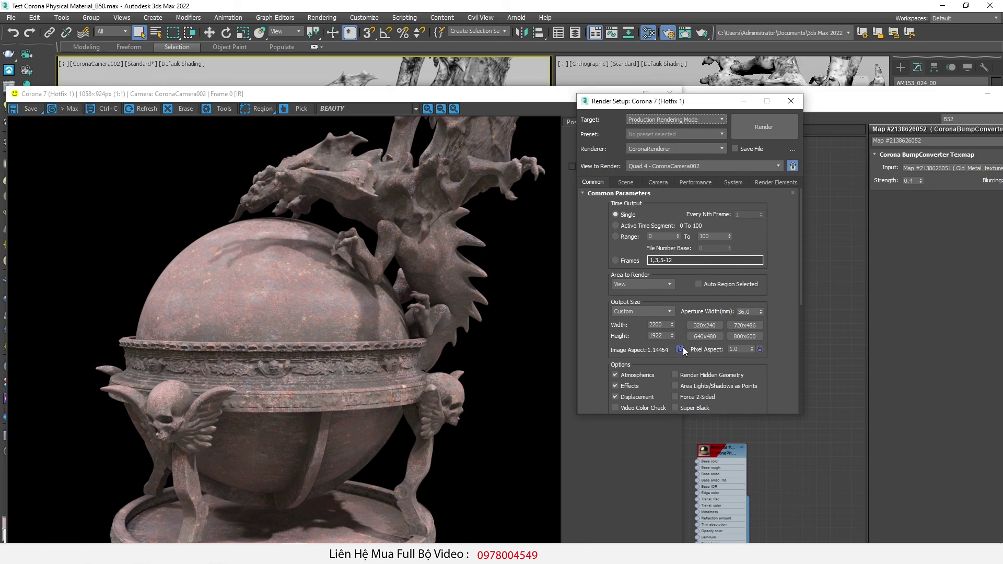
left_click(679, 349)
Start a production render of CoronaCamera002 at 2200×1922 and enlarge the frame buffer window to show the whole model
left_click_drag(662, 104, 720, 99)
left_click_drag(575, 101, 552, 41)
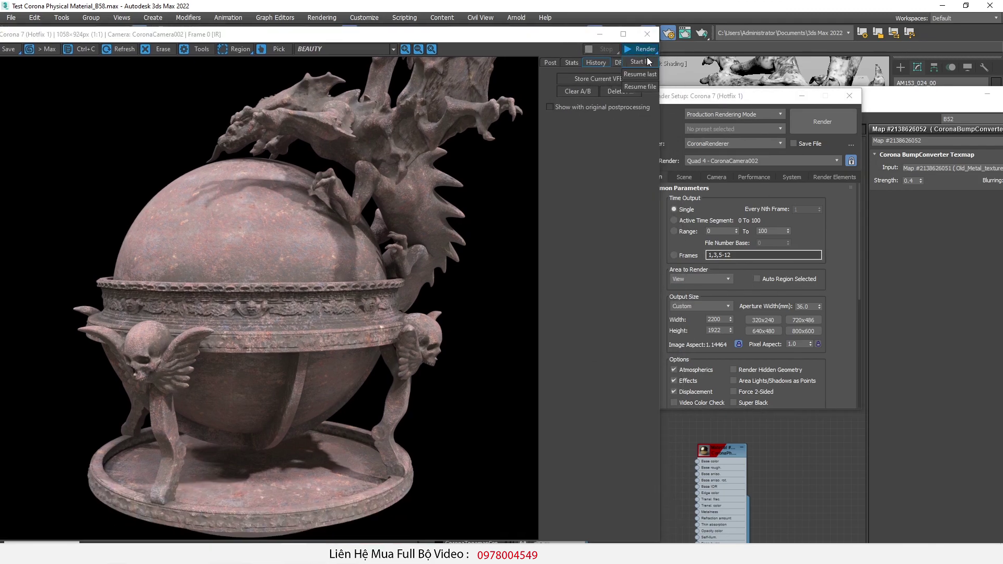
left_click(639, 49)
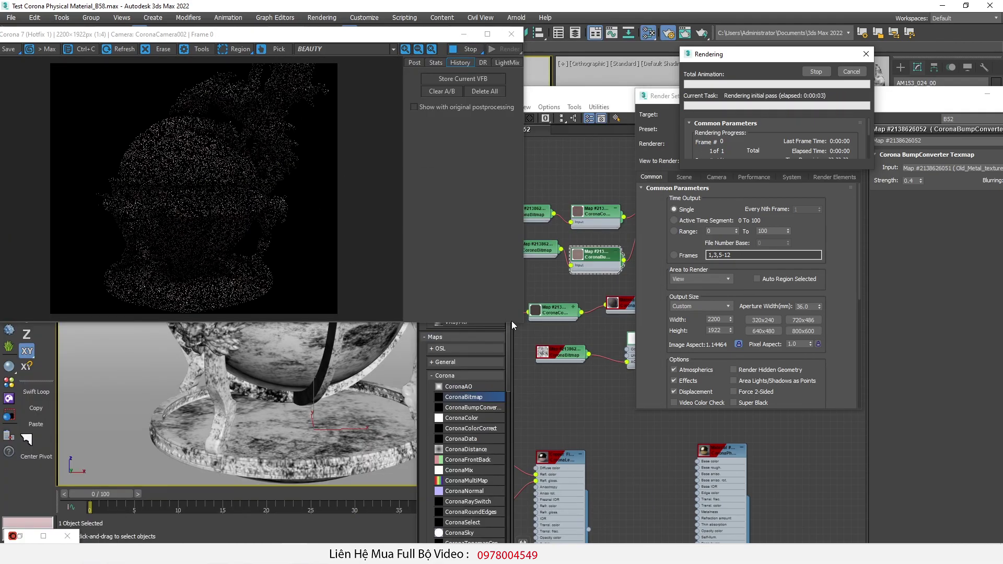
left_click_drag(512, 321, 512, 550)
left_click_drag(523, 369, 765, 369)
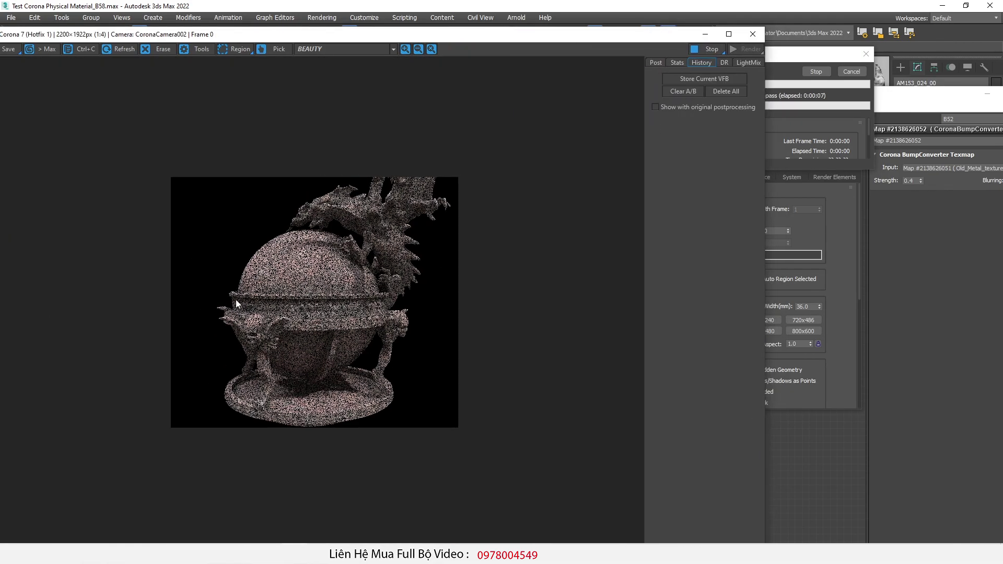
scroll(236, 303, "up", 2)
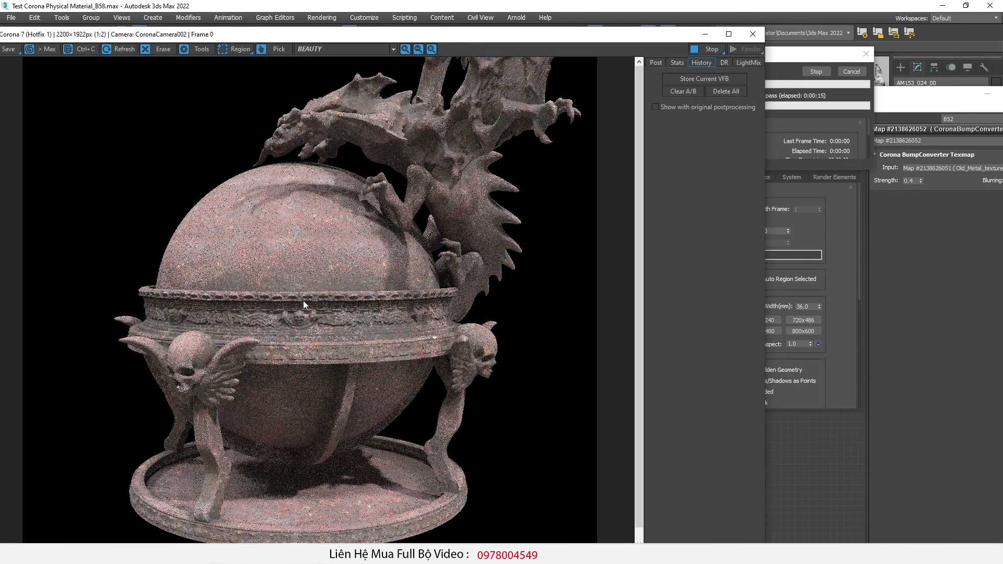
Try the sharpening/blurring post effect on the render, switch it off again and check the ornamental band up close
left_click(655, 64)
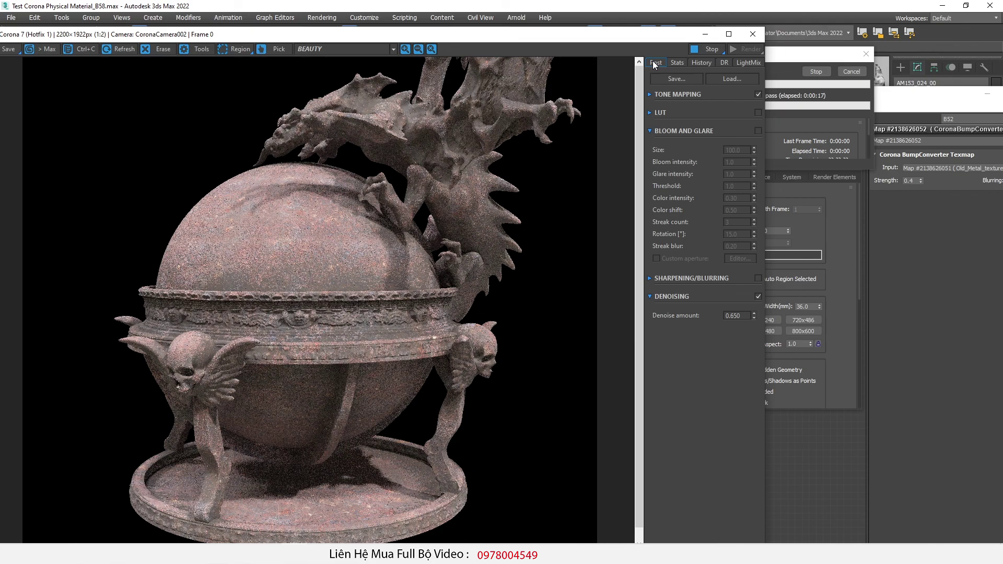
left_click(656, 280)
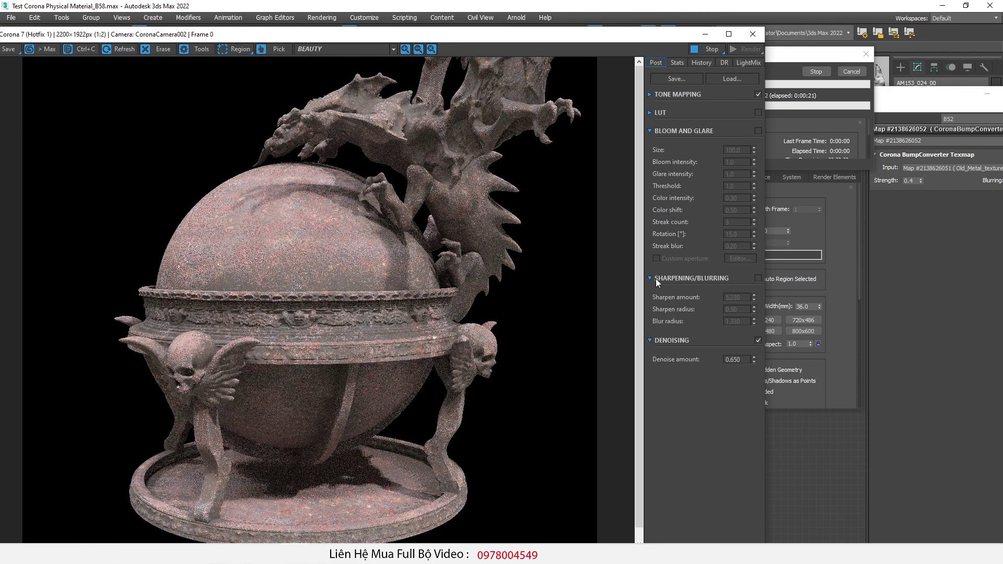
left_click(758, 278)
scroll(241, 322, "up", 1)
scroll(317, 280, "down", 1)
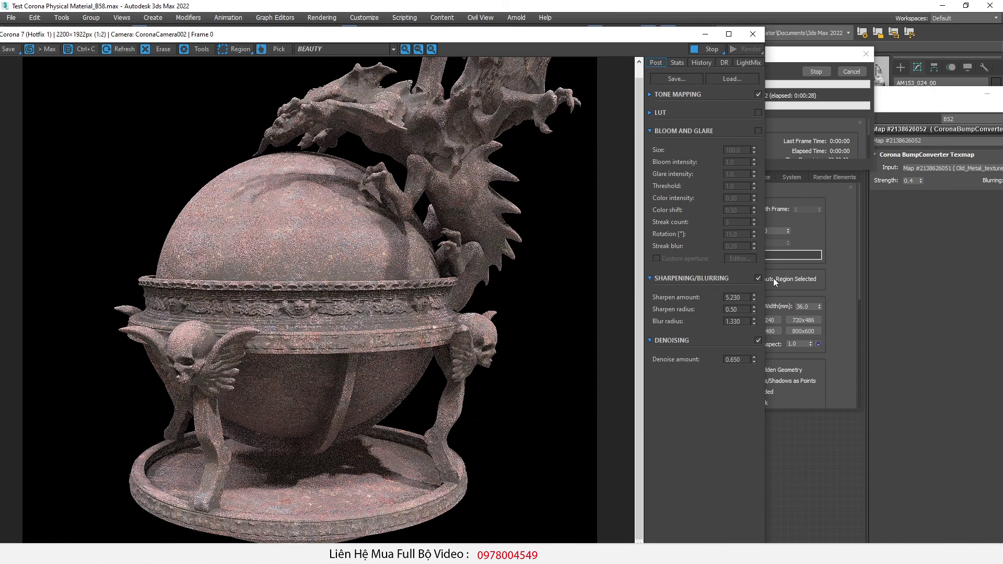
left_click(758, 278)
scroll(300, 309, "up", 1)
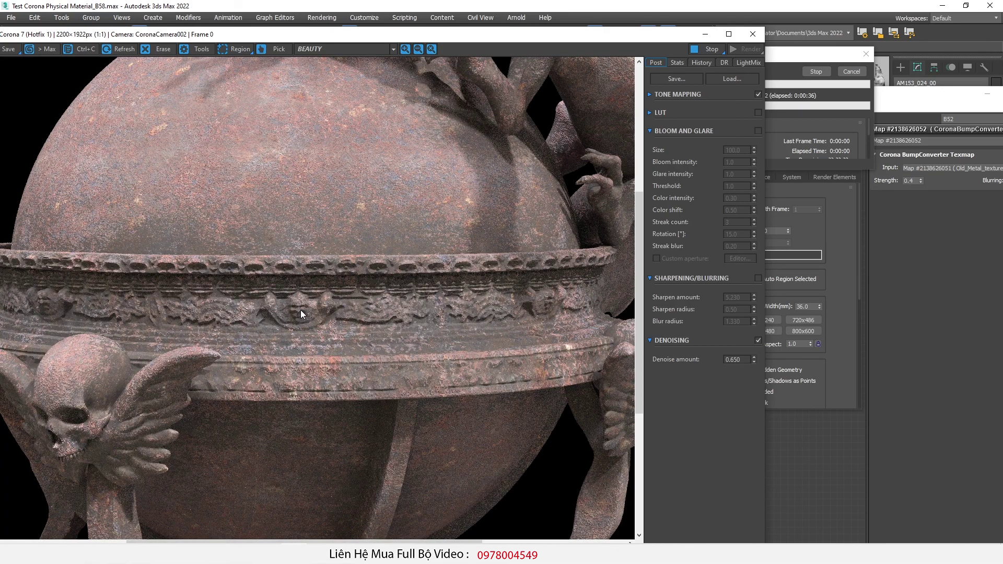